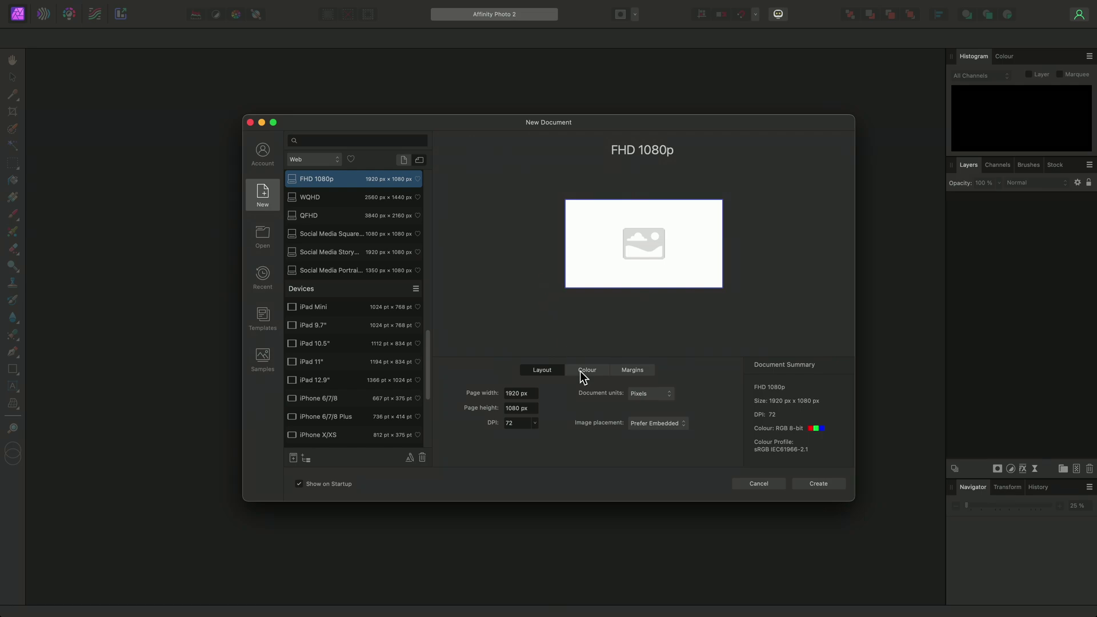
Dismiss the New Document dialog and choose File > New Astrophotography Stack.
left_click(760, 485)
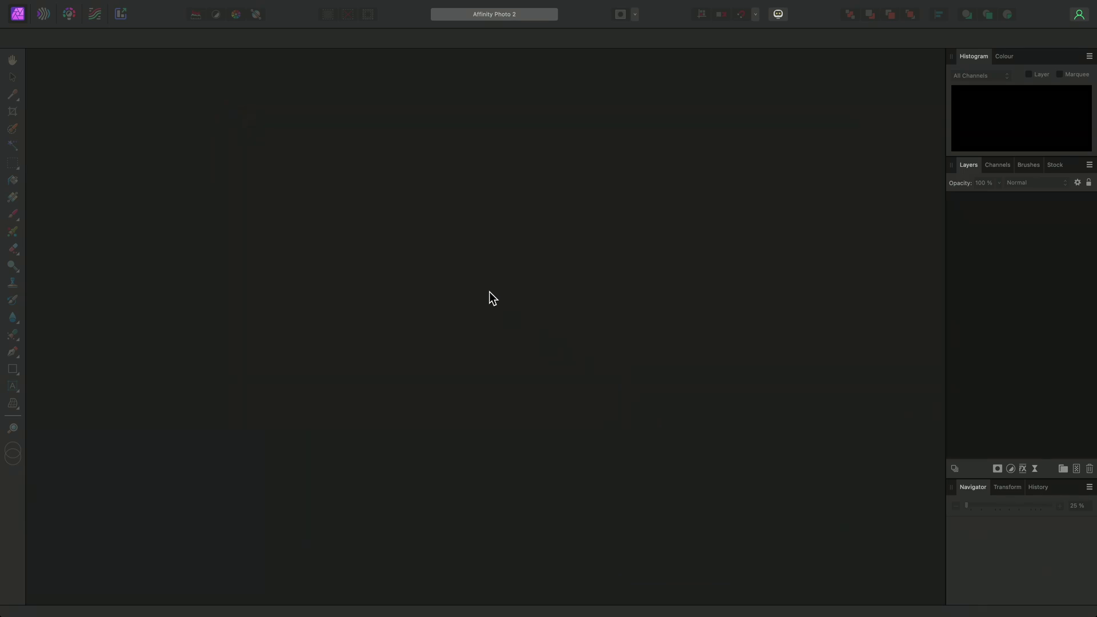
mouse_move(341, 5)
left_click(106, 6)
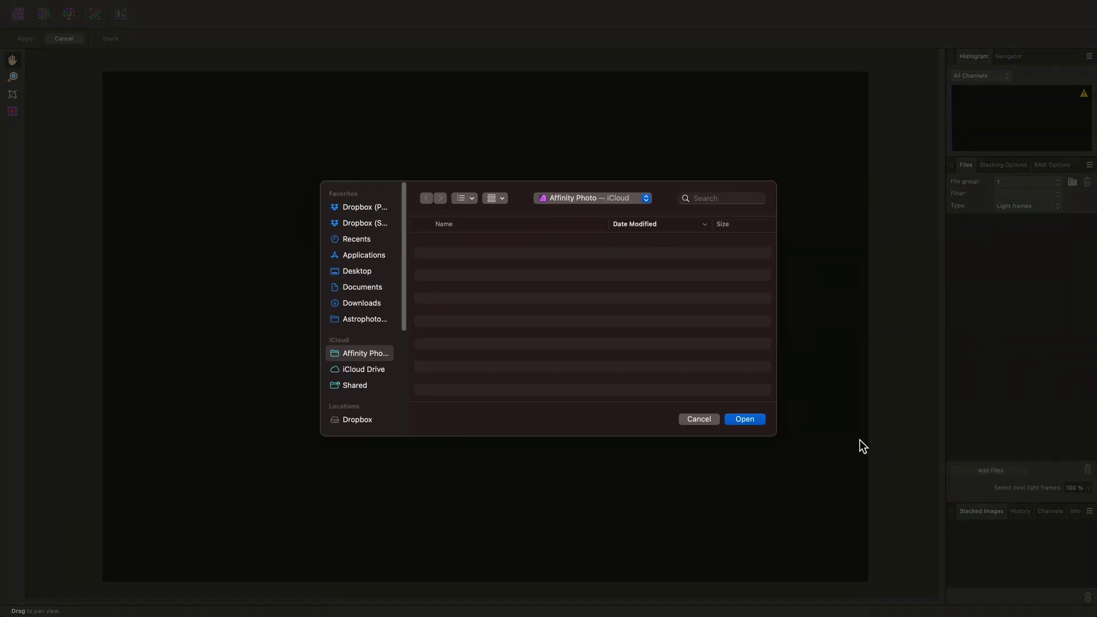
Load every .fit frame from Astrophotography File Groups > M33 > R into the stack.
left_click(367, 321)
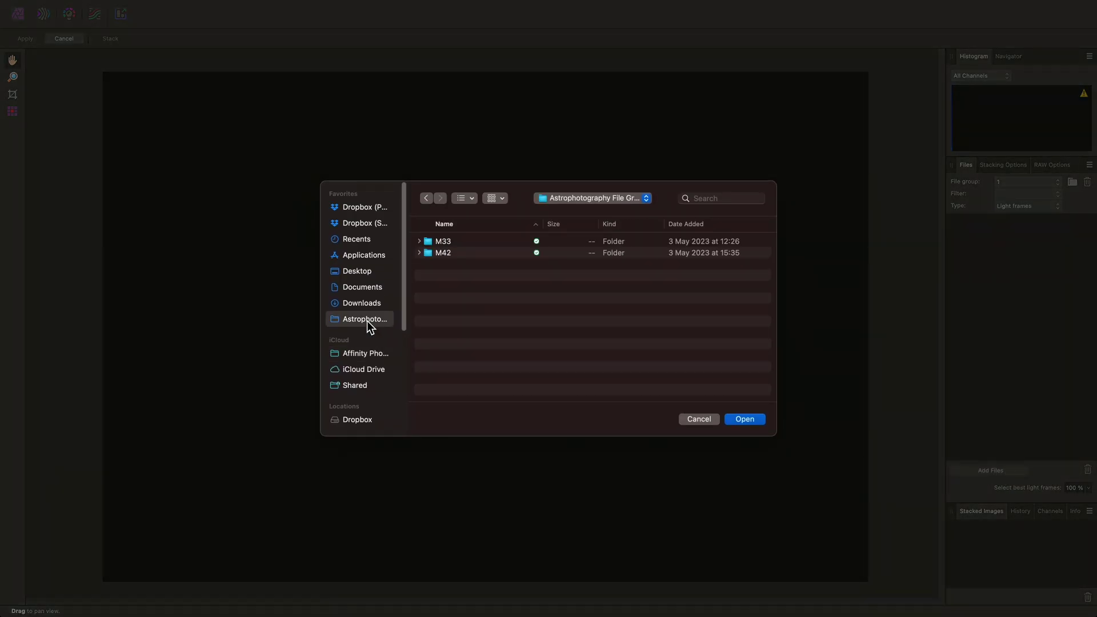
double_click(475, 242)
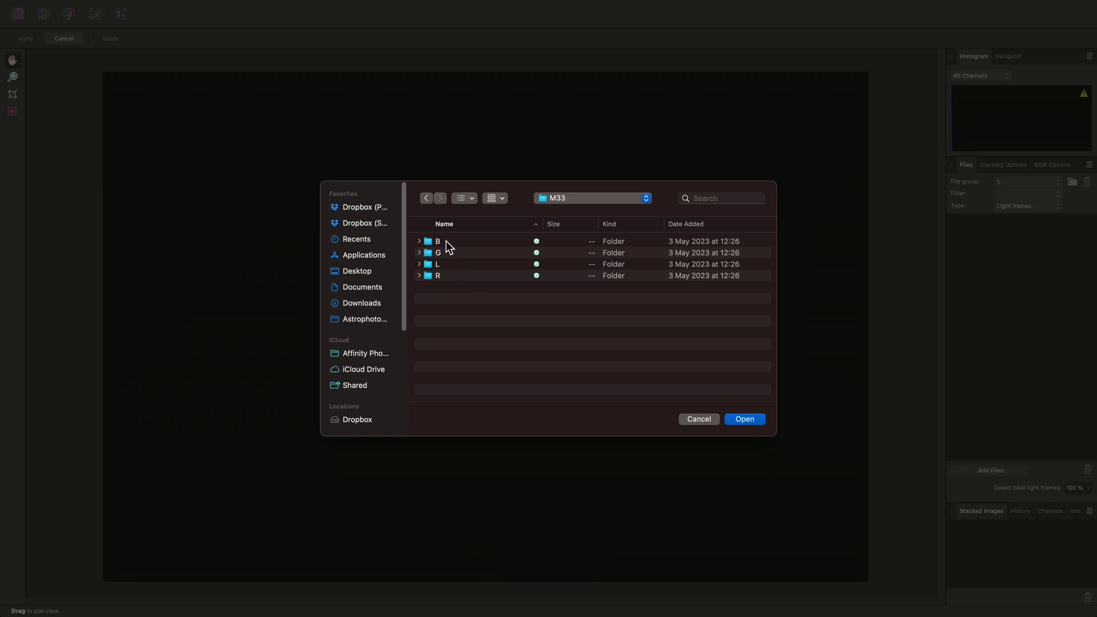
double_click(451, 276)
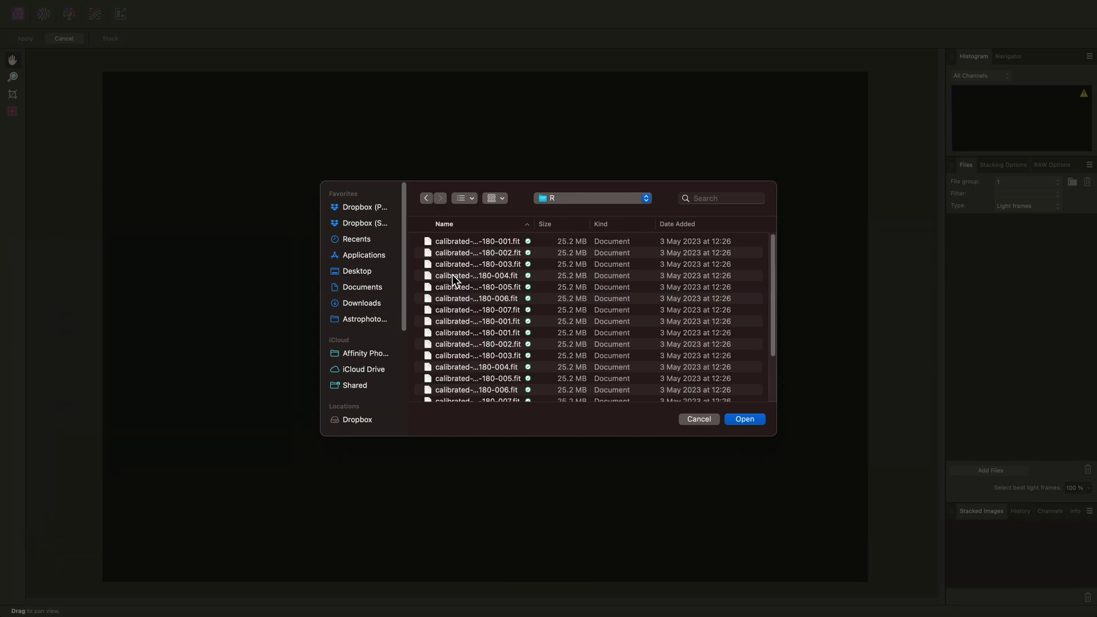
left_click(485, 241)
scroll(482, 308, "down", 3)
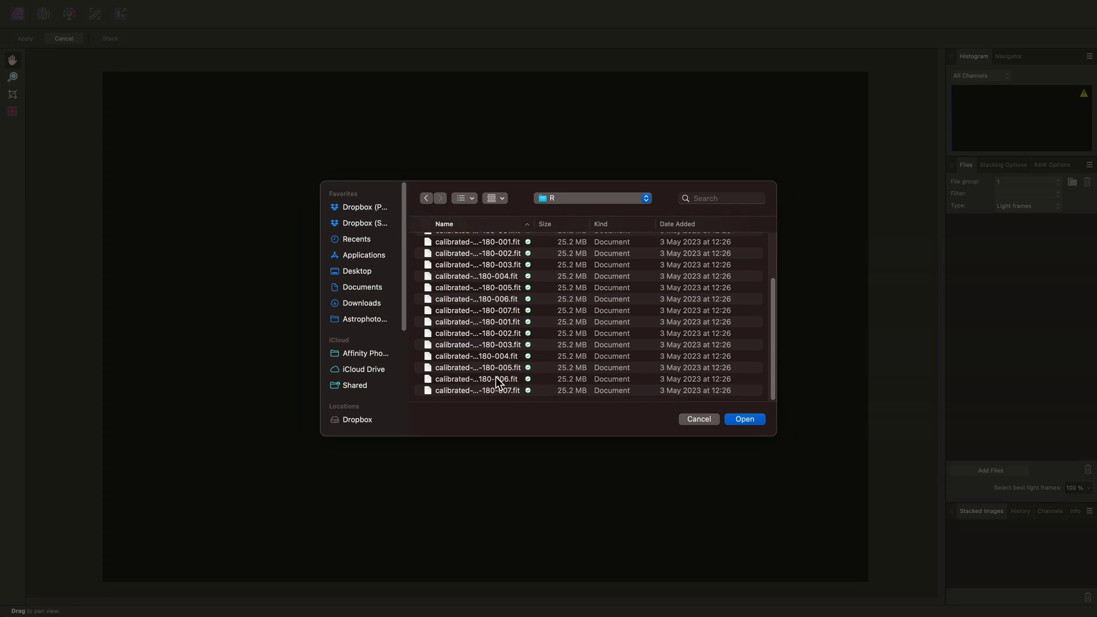
left_click(496, 389, "shift")
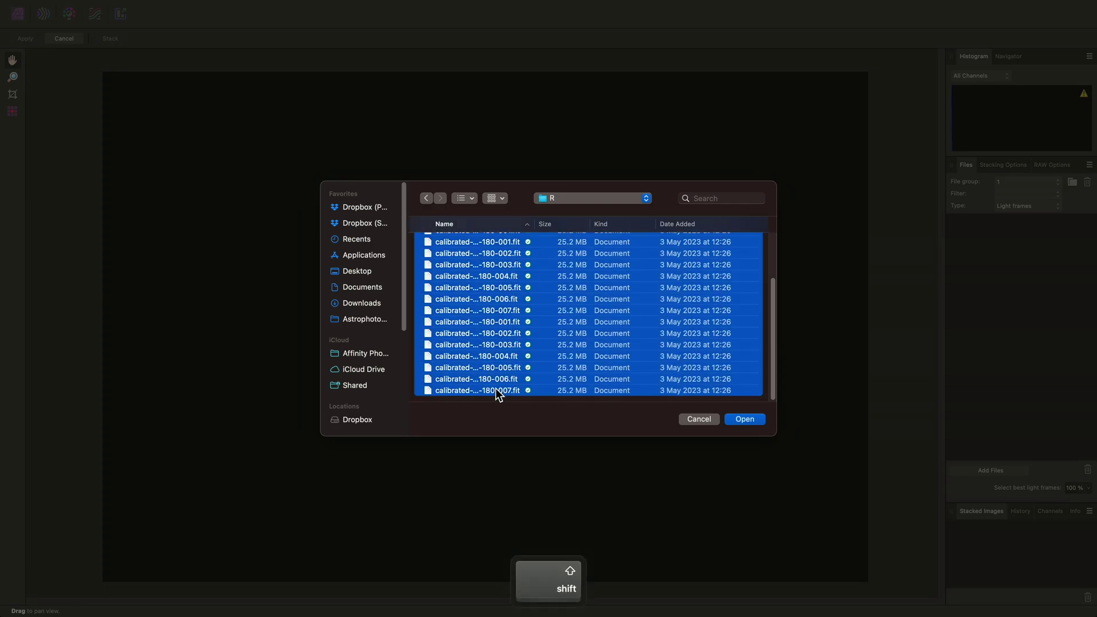
left_click(755, 421)
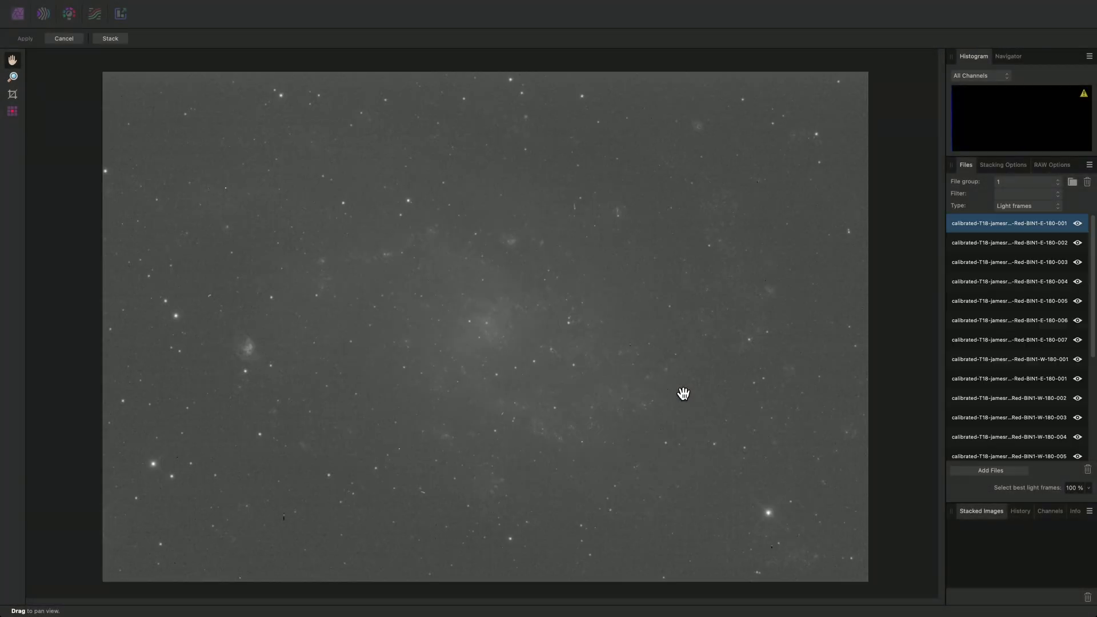
Preview the second through fifth red frames in the file list.
left_click(1001, 246)
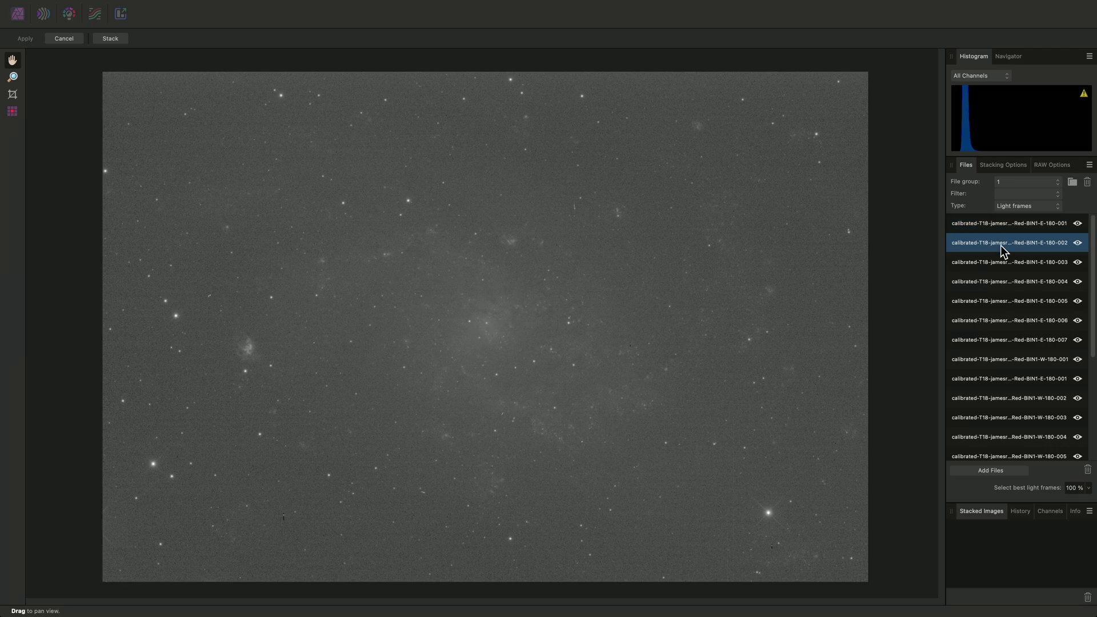
left_click(1002, 263)
left_click(1004, 282)
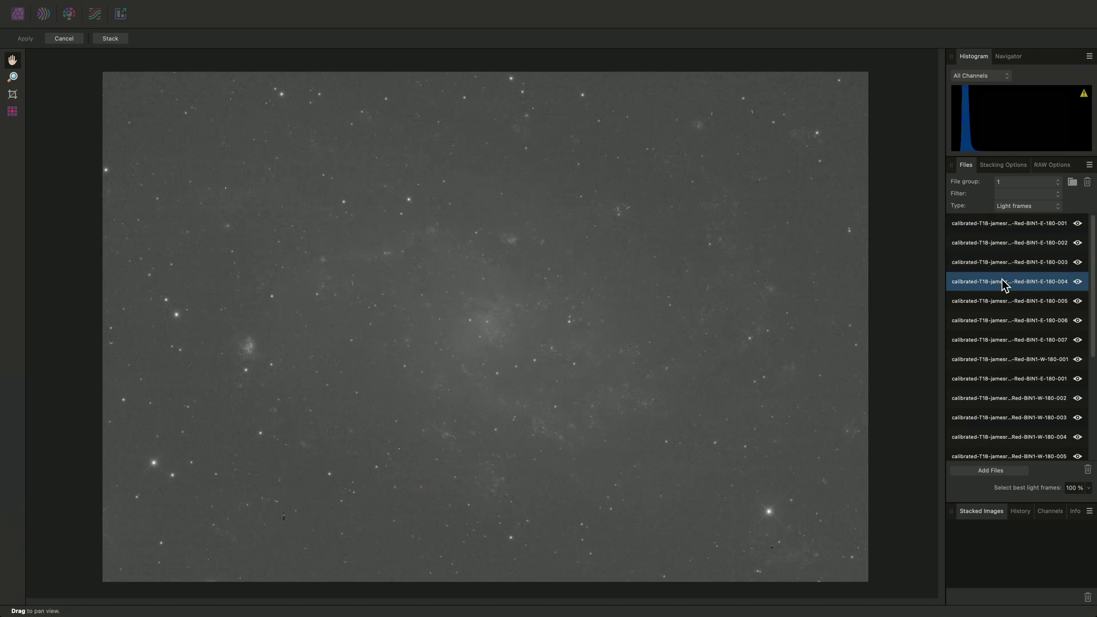
left_click(1004, 295)
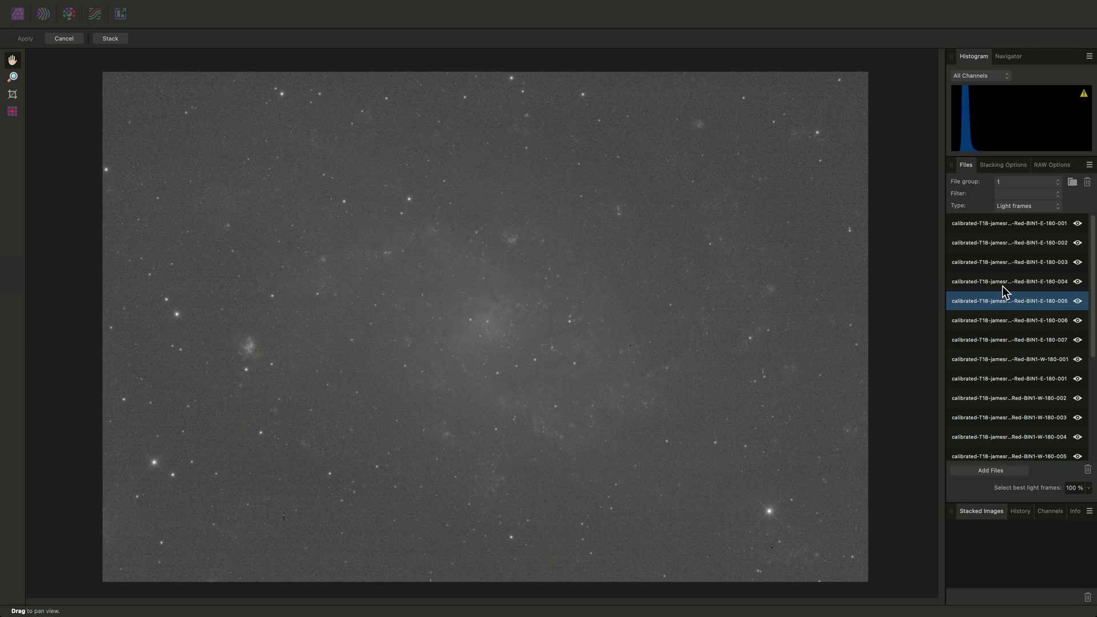
Toggle Type to Dark frames and back to Light frames, then set Filter to Red.
left_click(1042, 207)
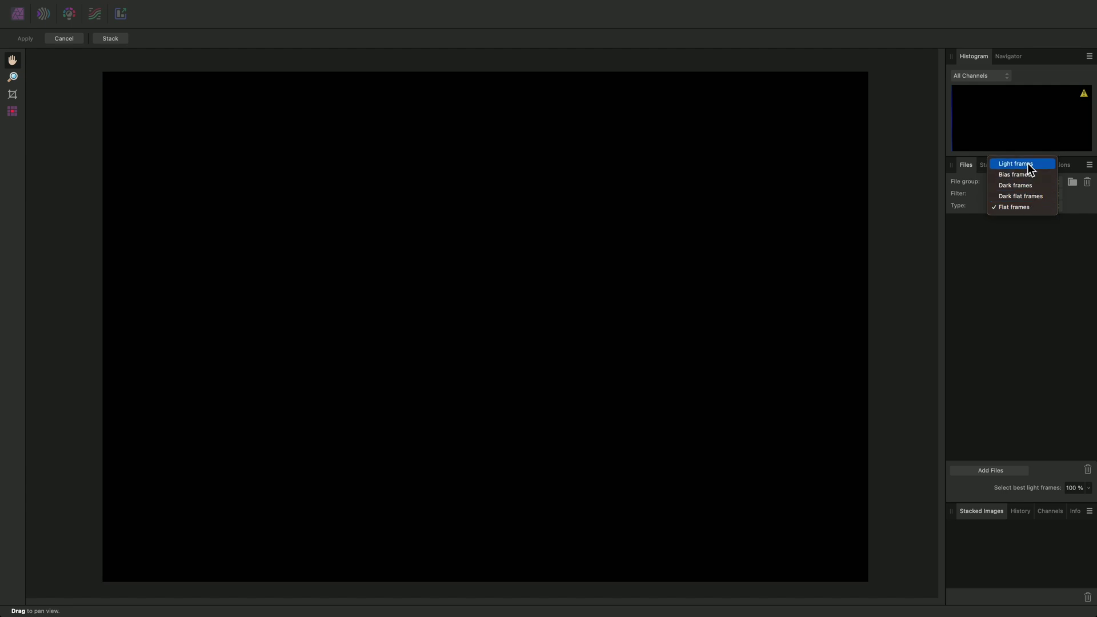
left_click(1028, 166)
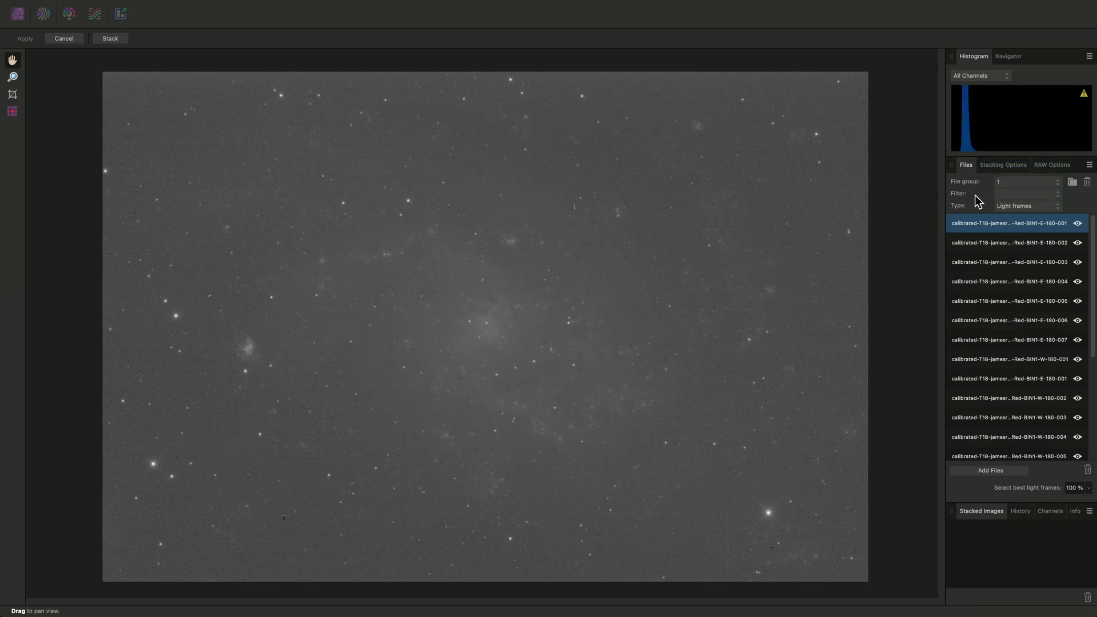
left_click(1021, 195)
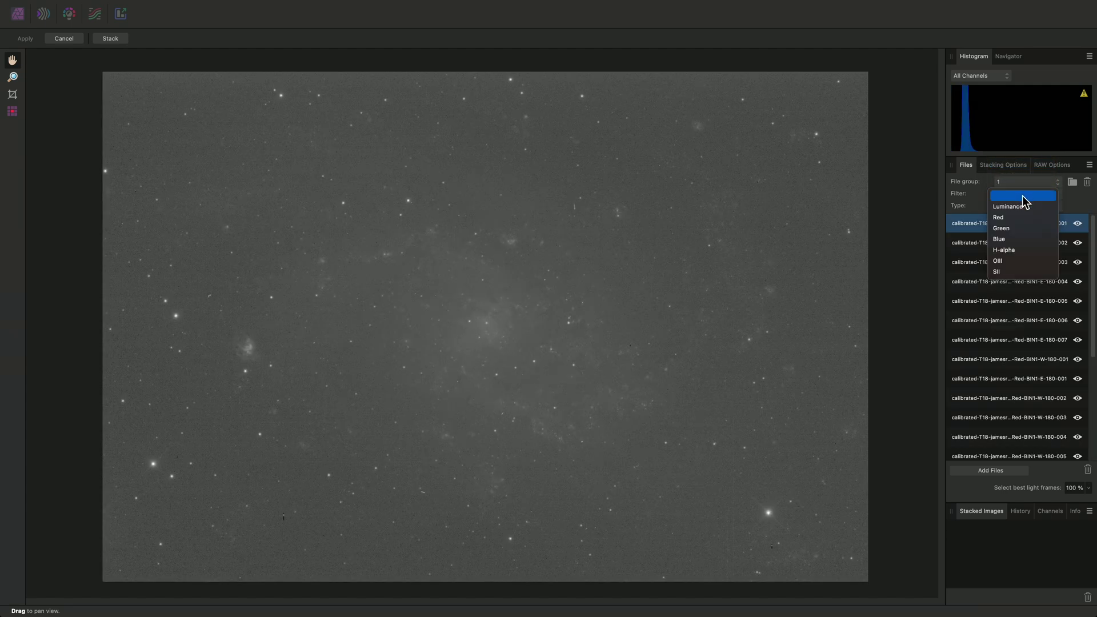
left_click(1023, 217)
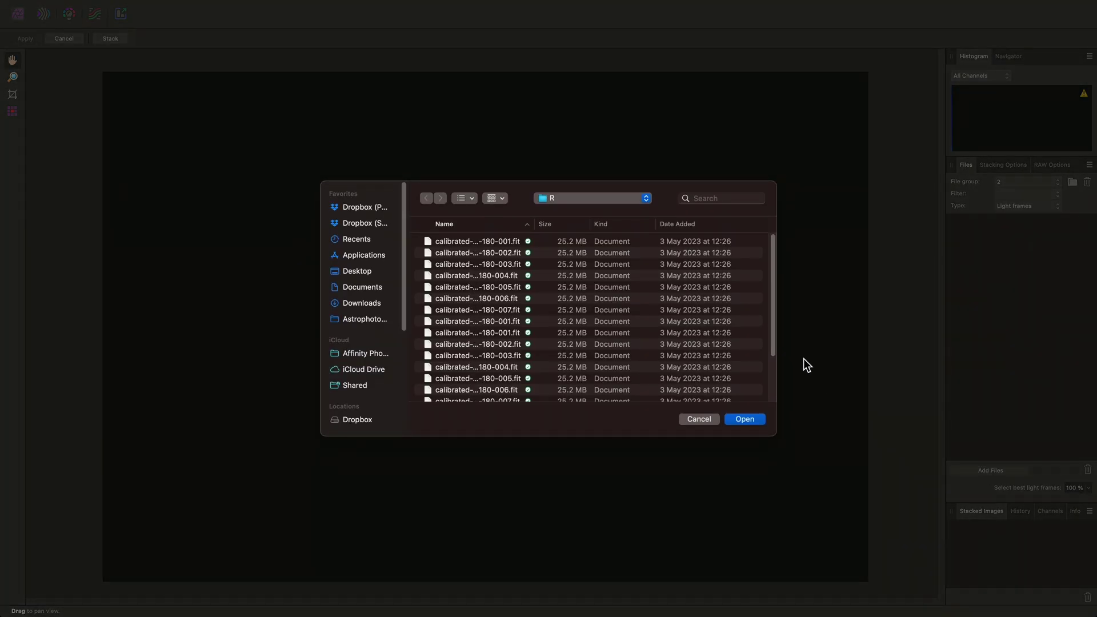
Load every .fit frame from M33 > G into file group 2 and set its Filter to Green.
left_click(626, 204)
left_click(625, 208)
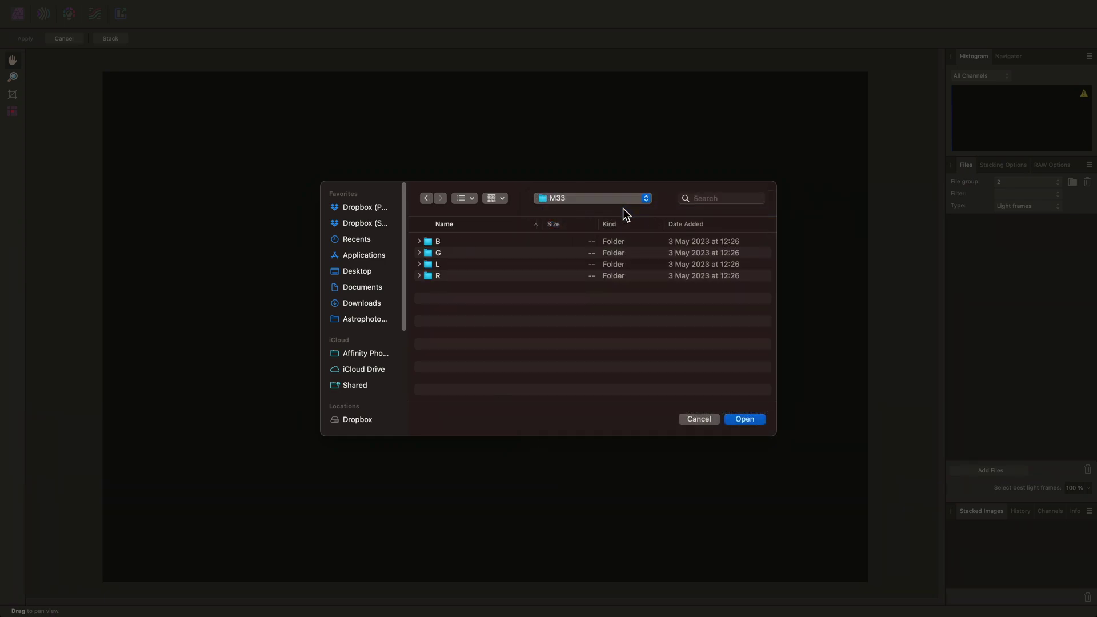
double_click(506, 252)
left_click(506, 241)
scroll(505, 390, "down", 5)
left_click(505, 390, "shift")
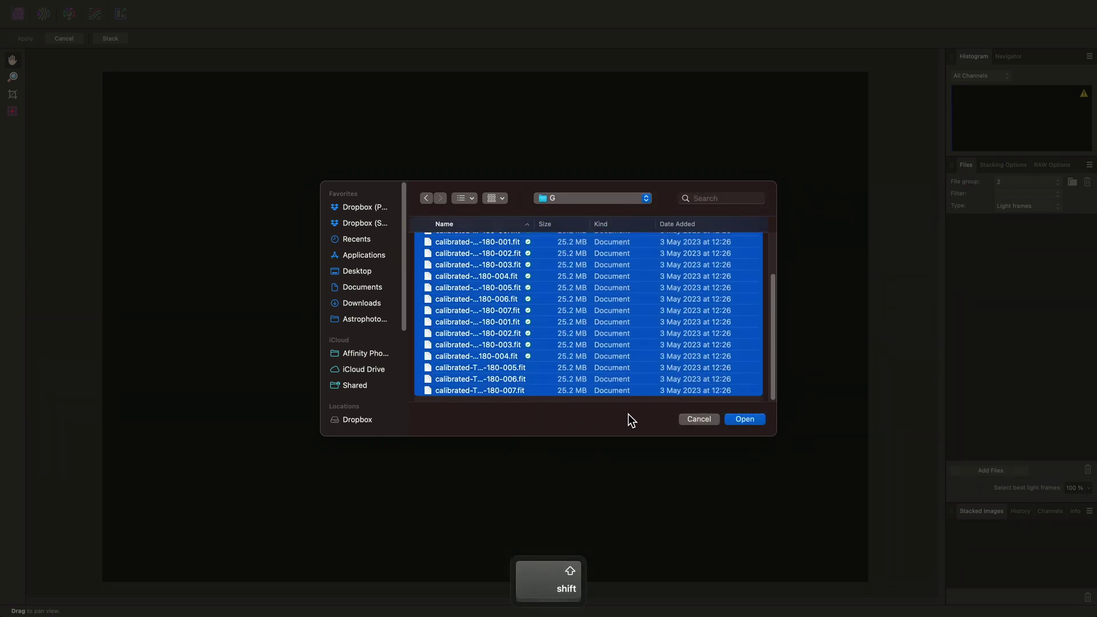
left_click(757, 420)
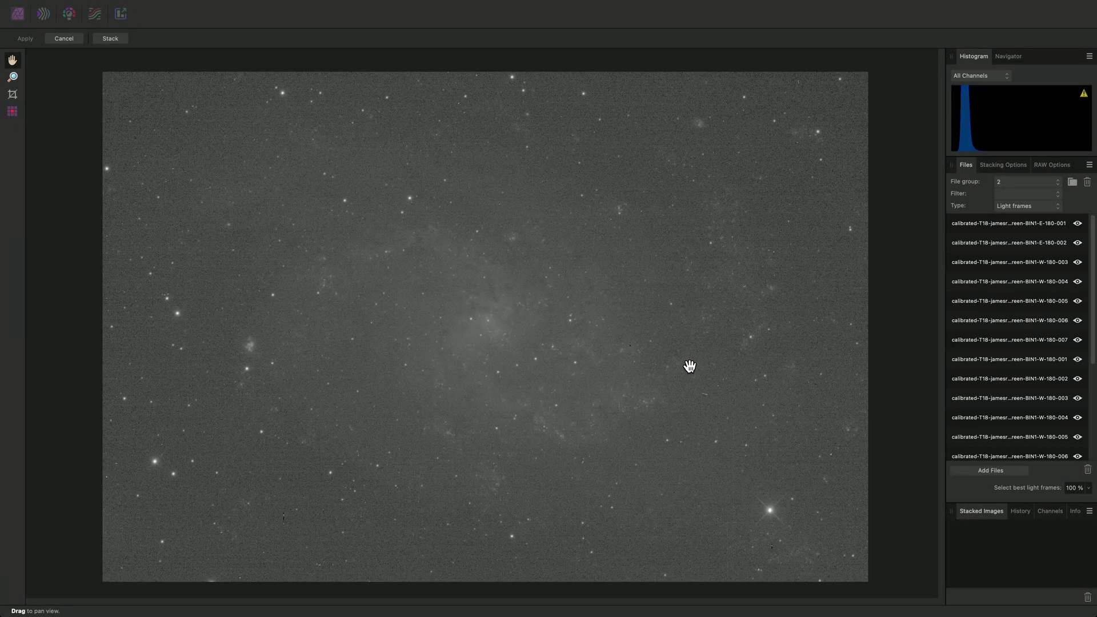
left_click(1010, 194)
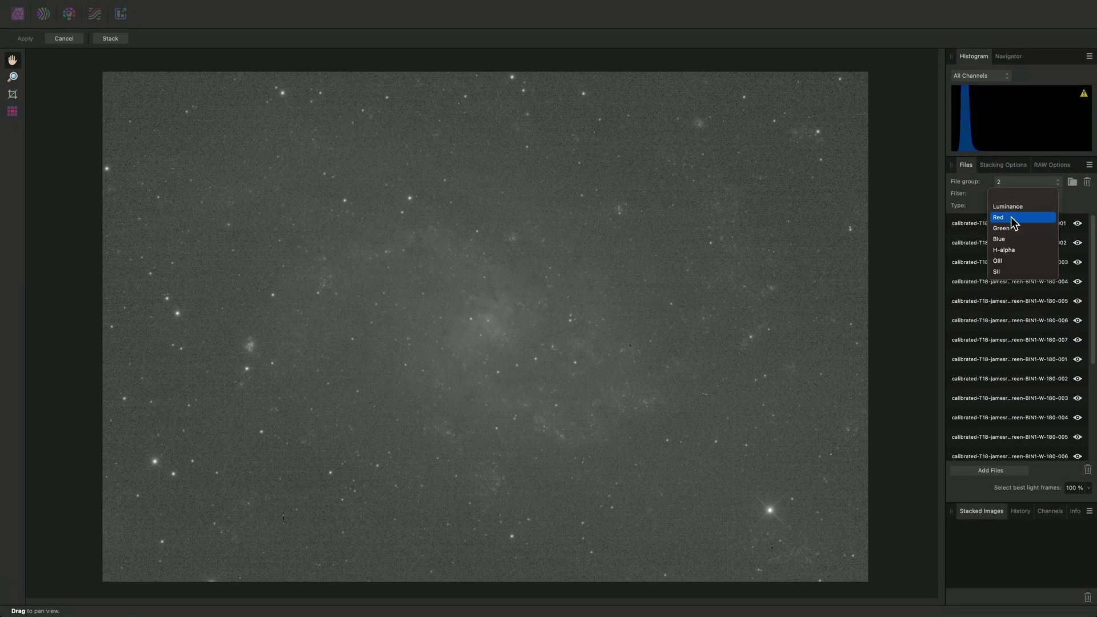
left_click(1012, 227)
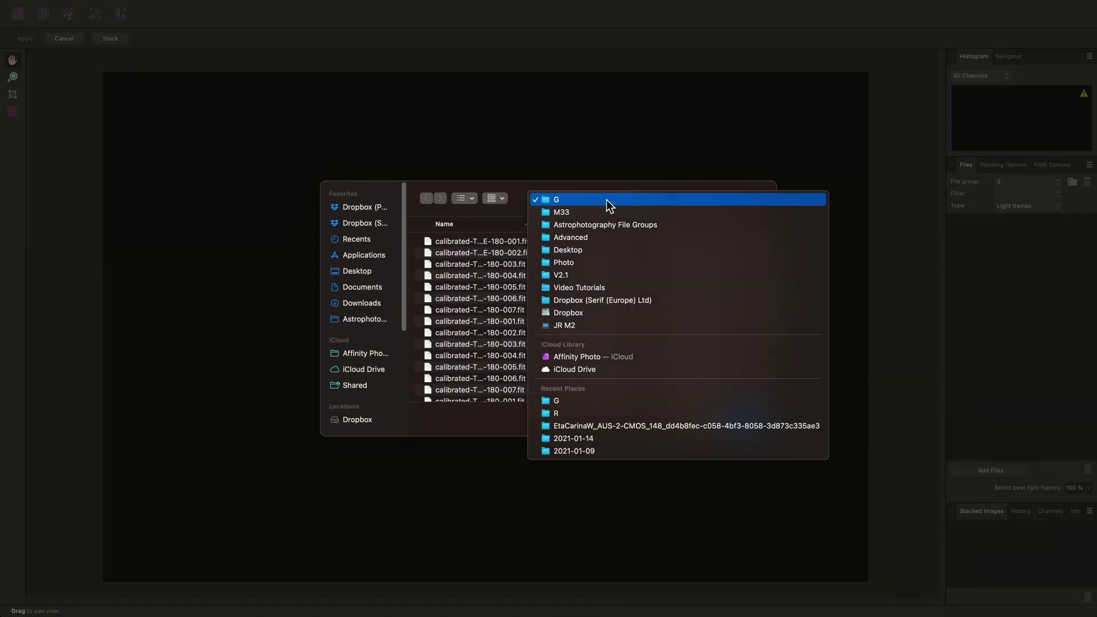
Load all frames from M33 > B into file group 3 and set its Filter to Blue.
left_click(606, 210)
double_click(484, 239)
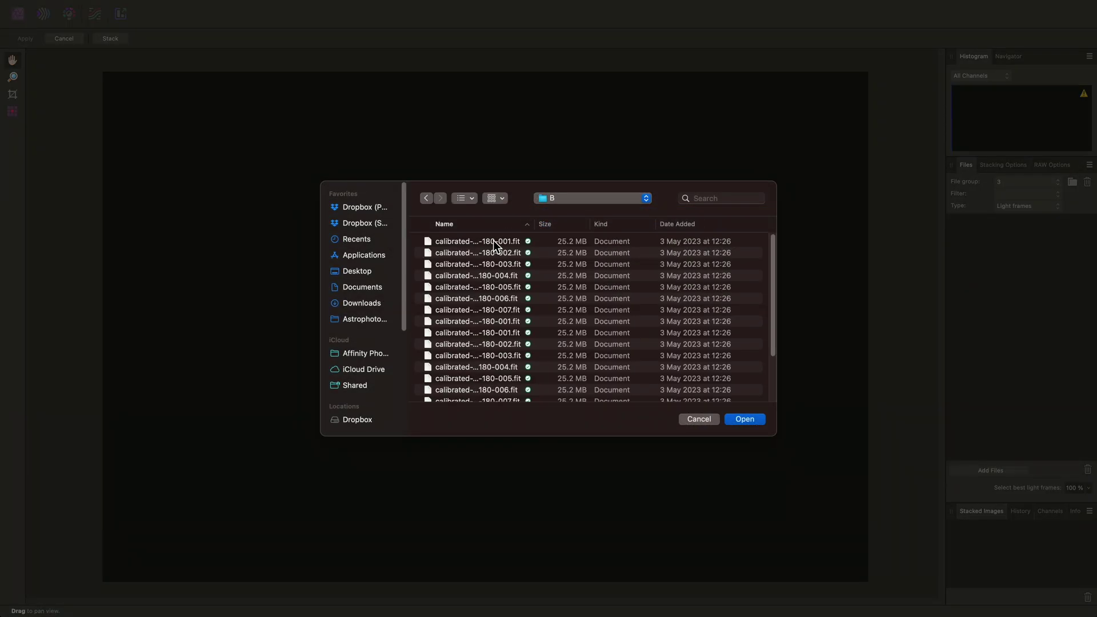
left_click(492, 240)
left_click(531, 391, "shift")
left_click(745, 419)
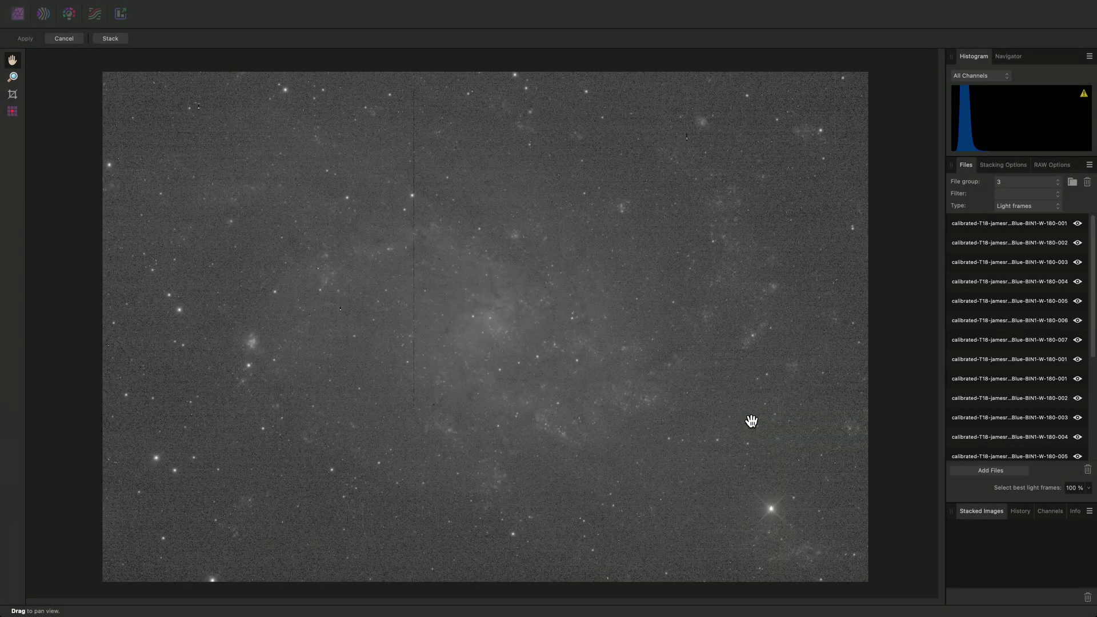
left_click(1029, 194)
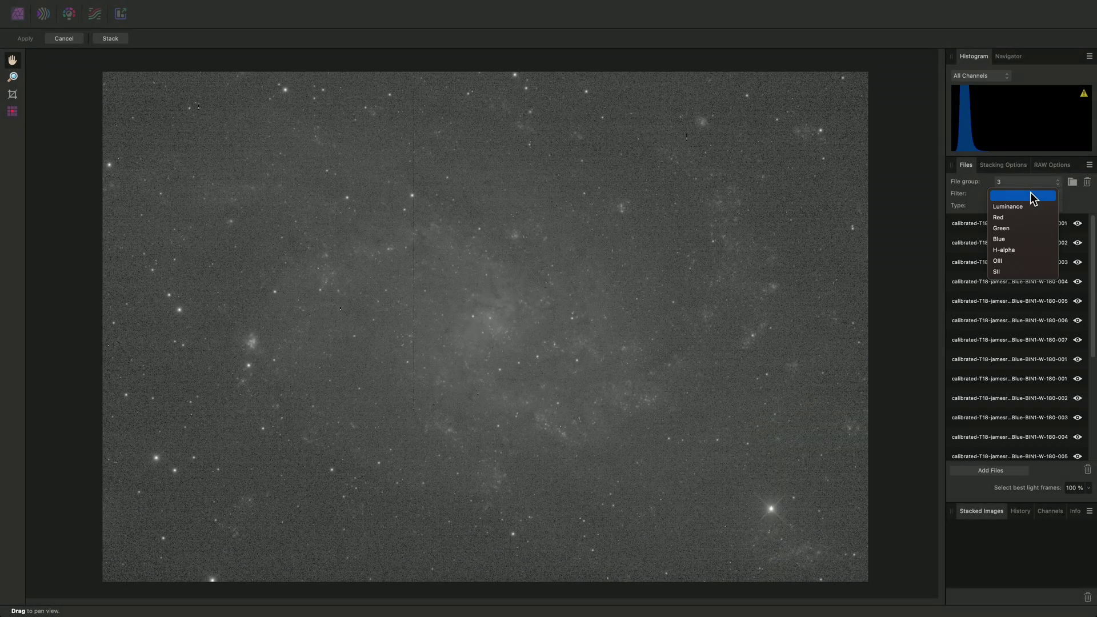
left_click(1028, 239)
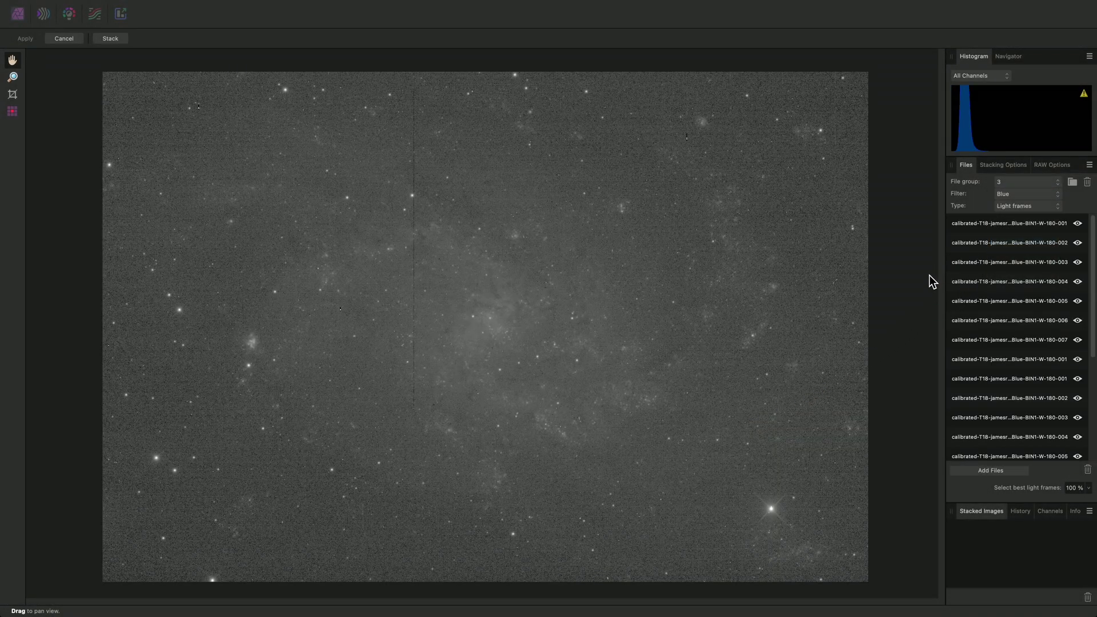
Add file group 4 with all M33 > L frames, tagged Luminance.
left_click(1073, 184)
left_click(1005, 468)
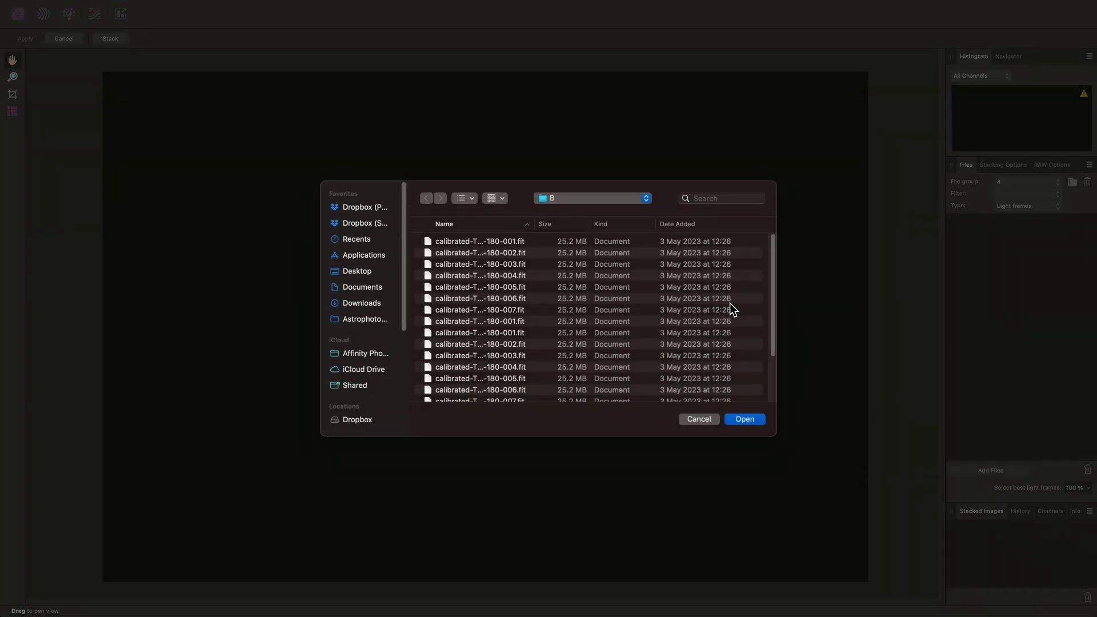
left_click(625, 200)
left_click(619, 216)
left_click(494, 263)
double_click(495, 263)
left_click(492, 240)
scroll(504, 361, "down", 2)
left_click(506, 390, "shift")
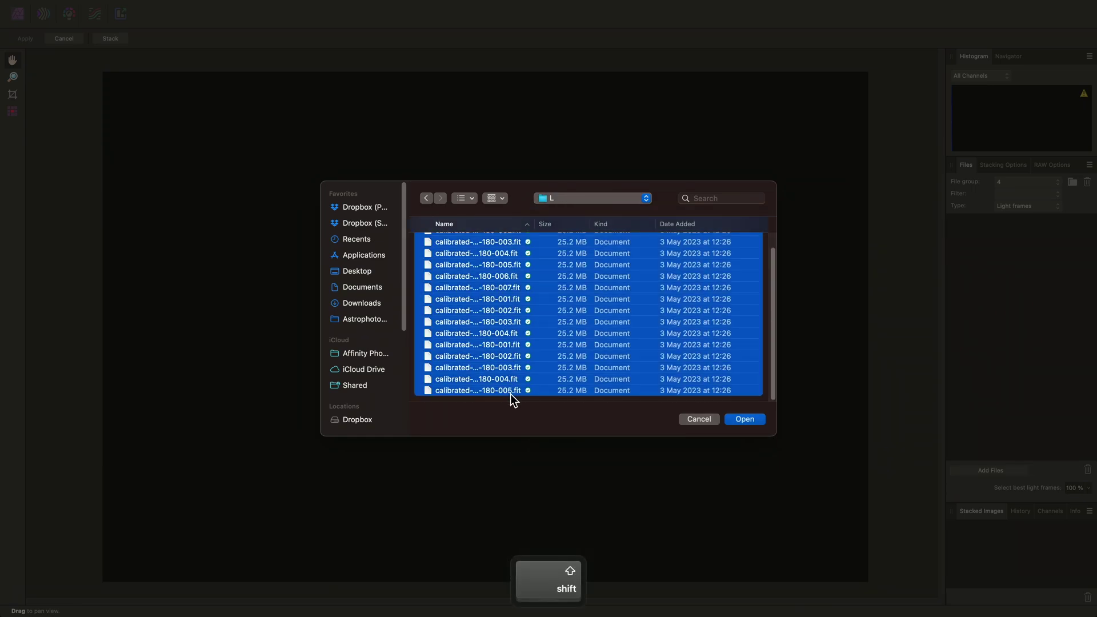
left_click(744, 418)
left_click(1016, 194)
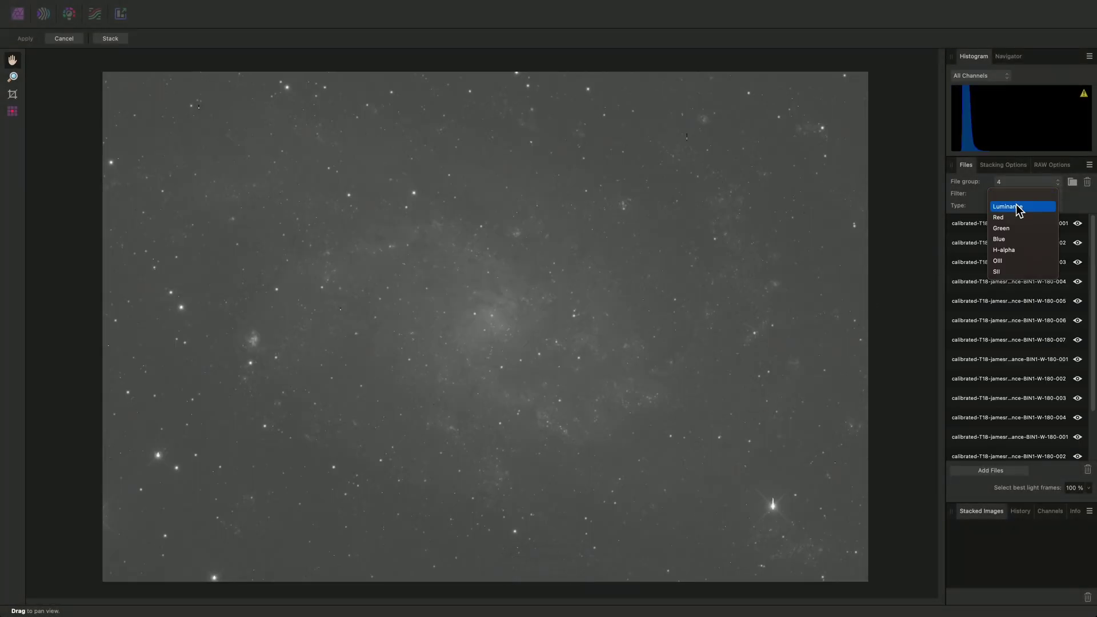
left_click(1016, 207)
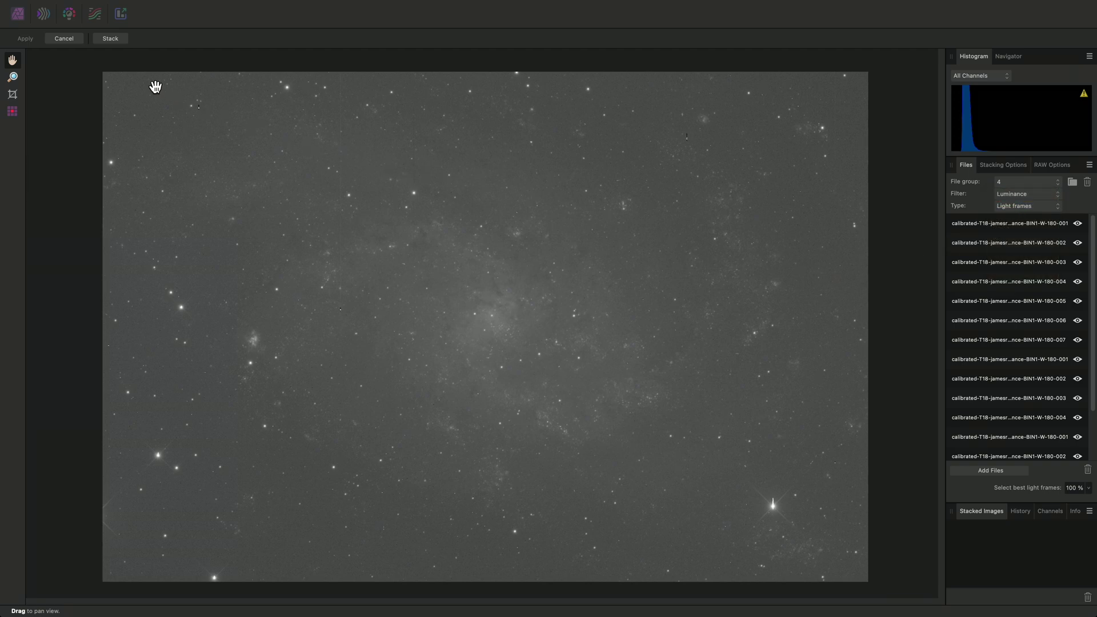
Stack all four groups, then preview the stacked Red, Green, Blue and Luminance images.
left_click(122, 39)
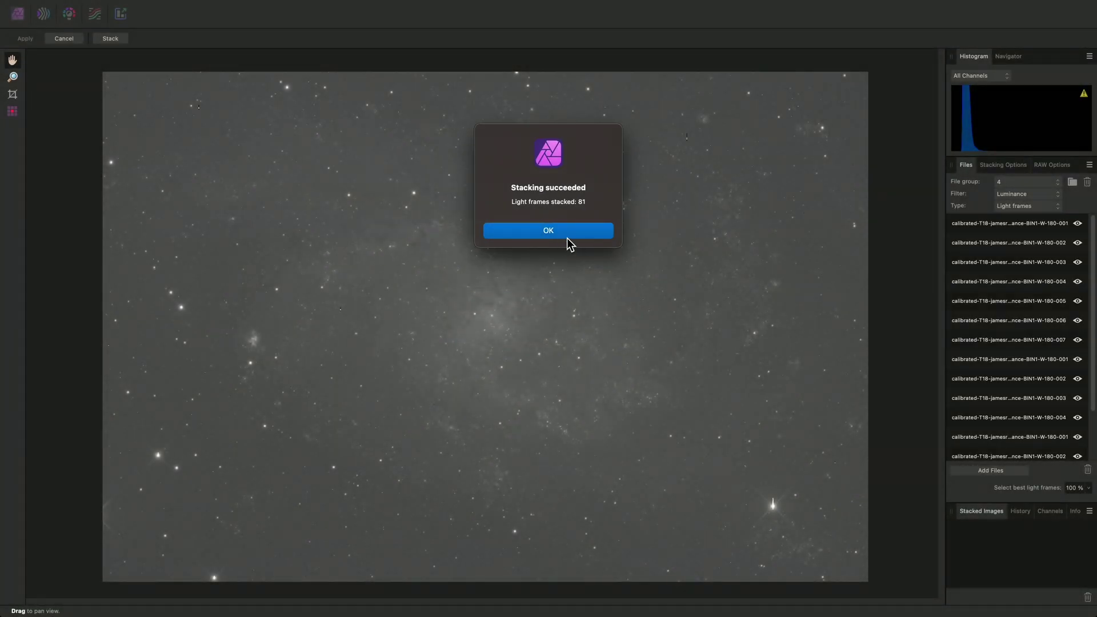
left_click(567, 235)
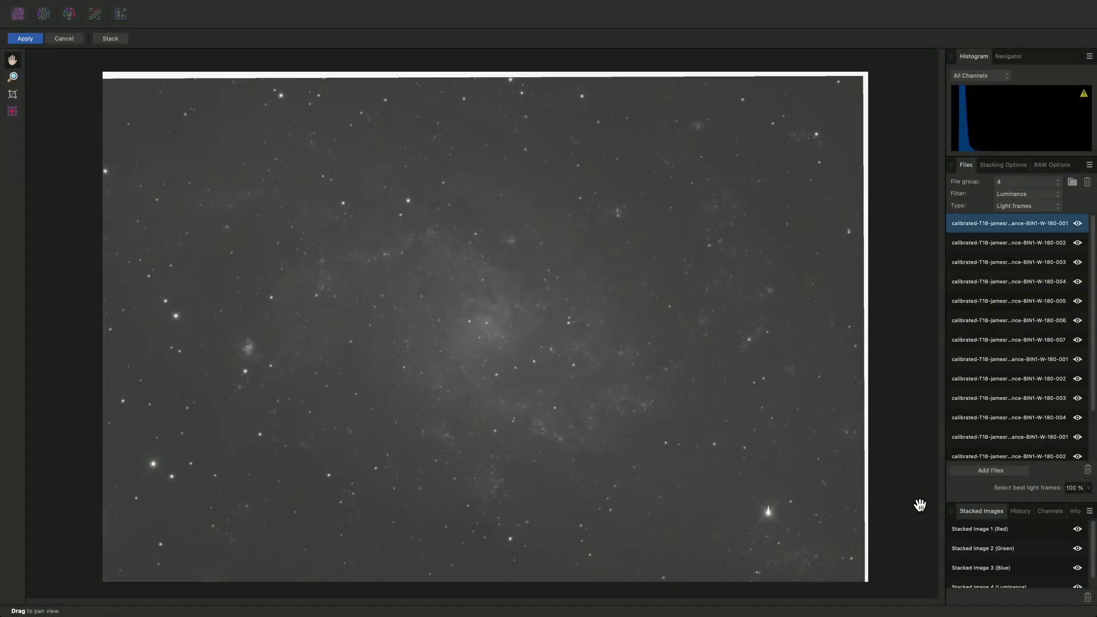
left_click(1027, 531)
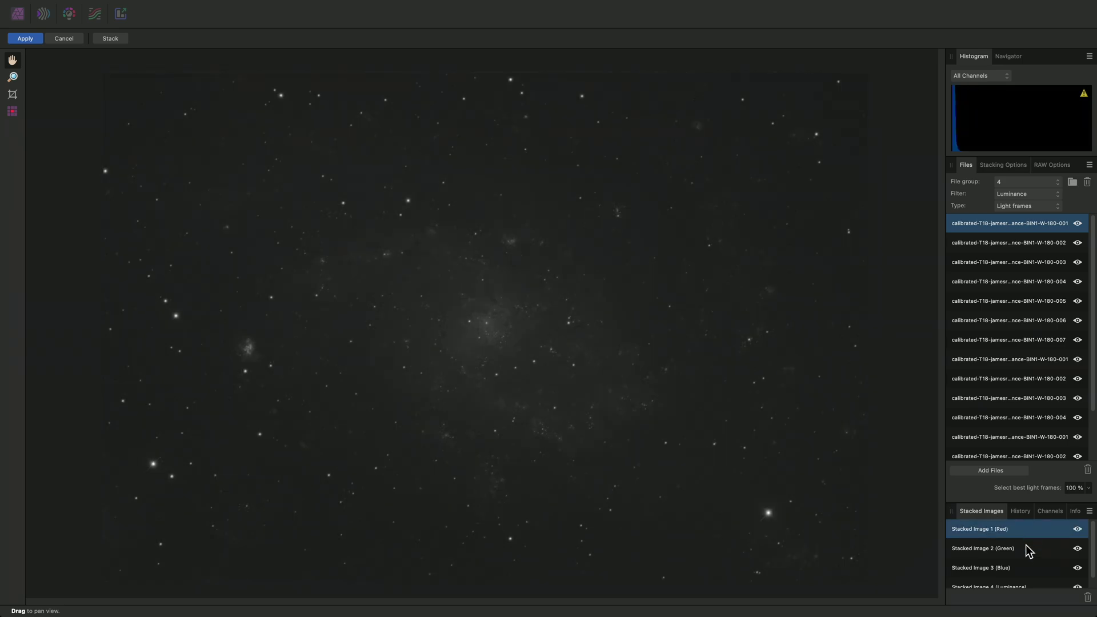
left_click(1026, 546)
left_click(1025, 566)
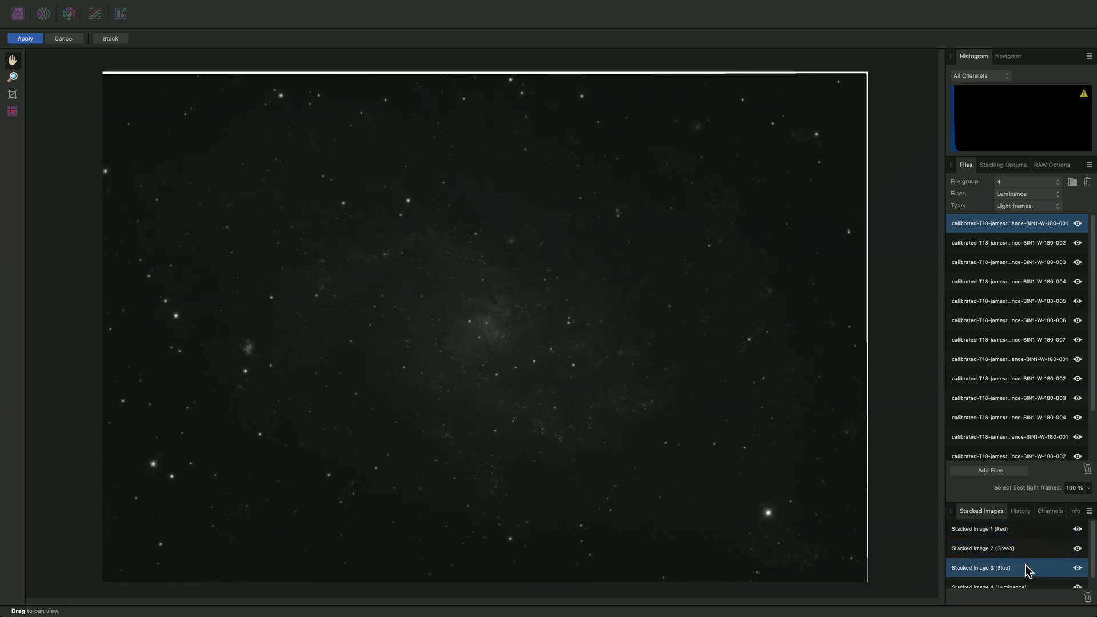
scroll(1025, 564, "down", 1)
left_click(1027, 575)
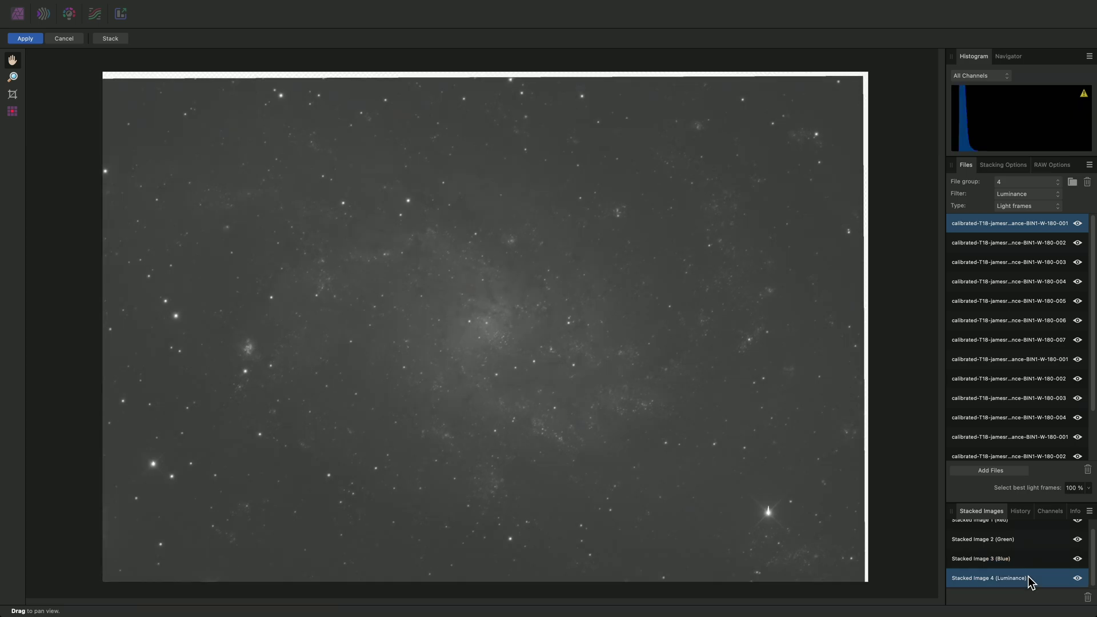
Apply the stacked images as layers and crop the document to 3009 × 1993 px.
left_click(33, 41)
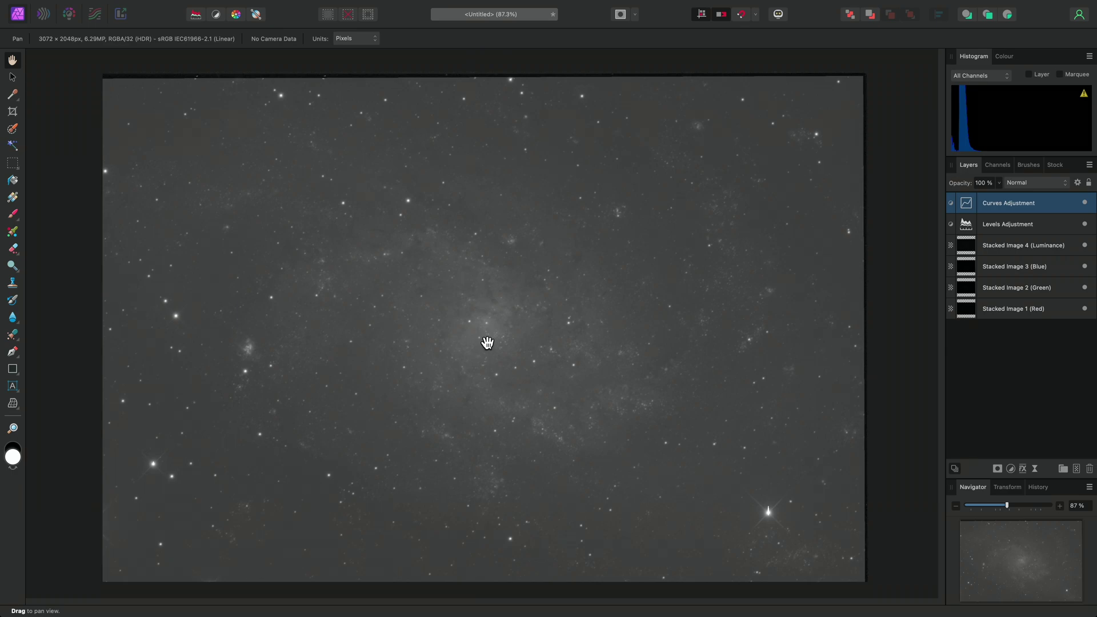
key("c")
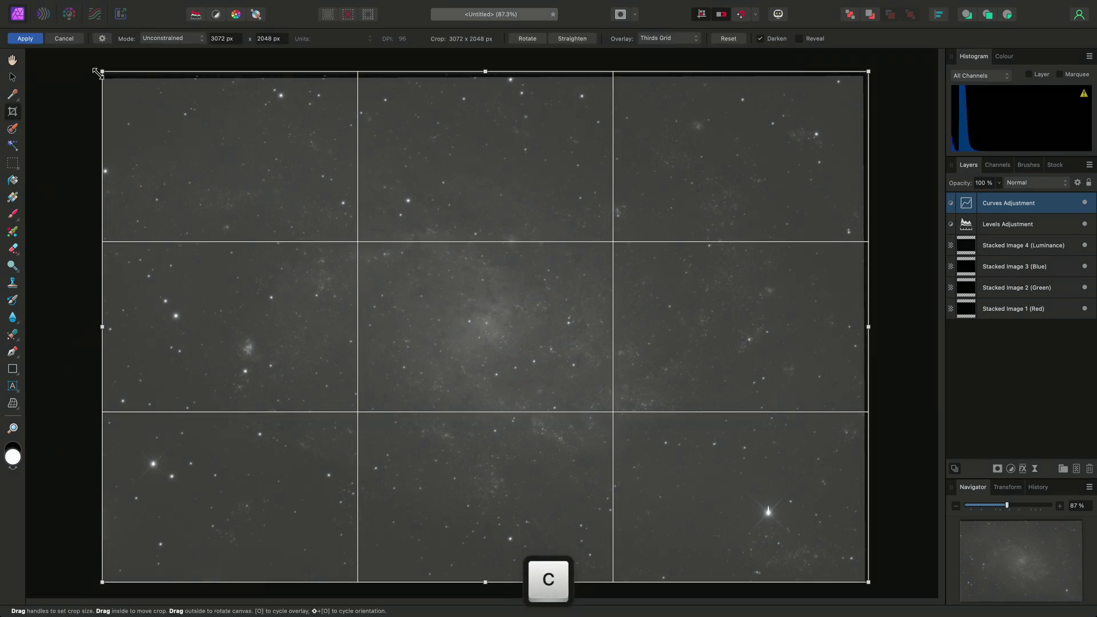
left_click_drag(104, 75, 110, 82)
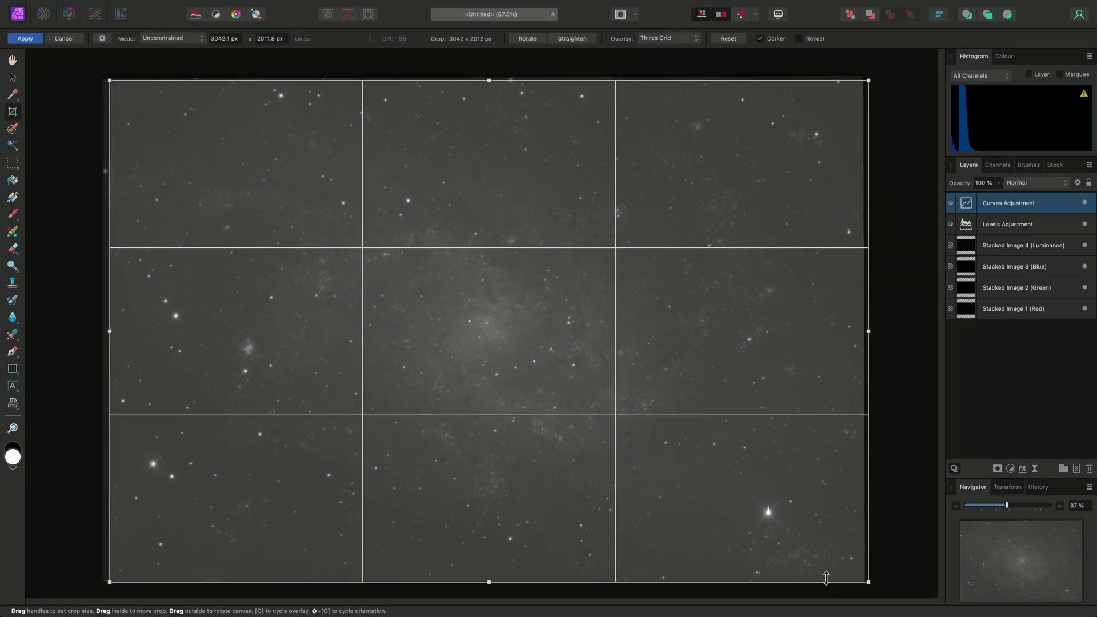
left_click_drag(870, 583, 861, 578)
key("Return")
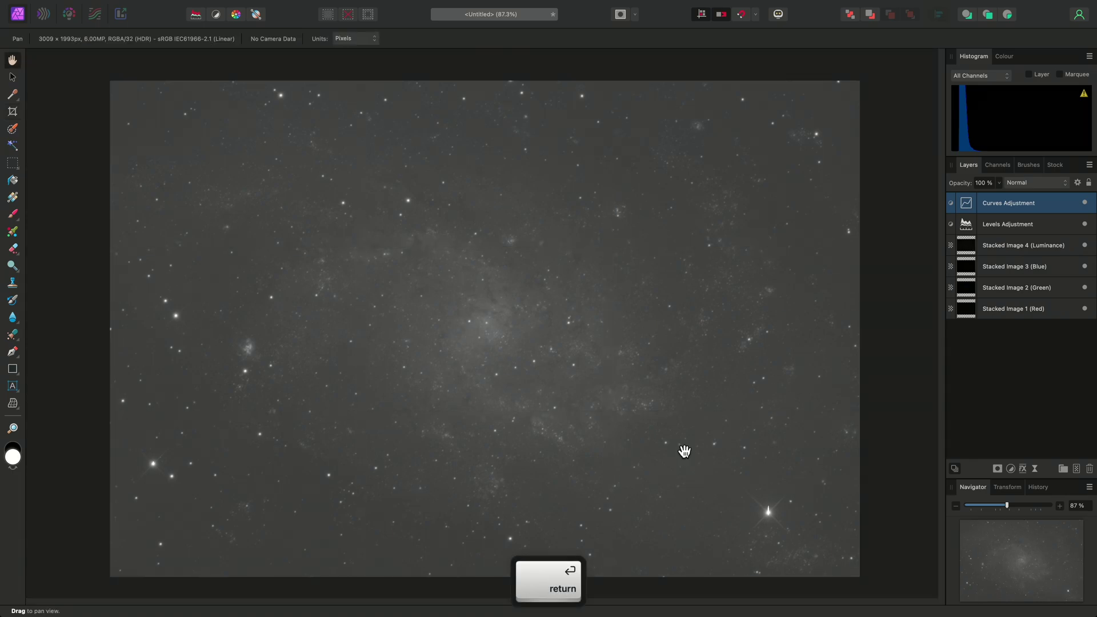
Show the Library of macros panel and fit the image to the window.
mouse_move(465, 5)
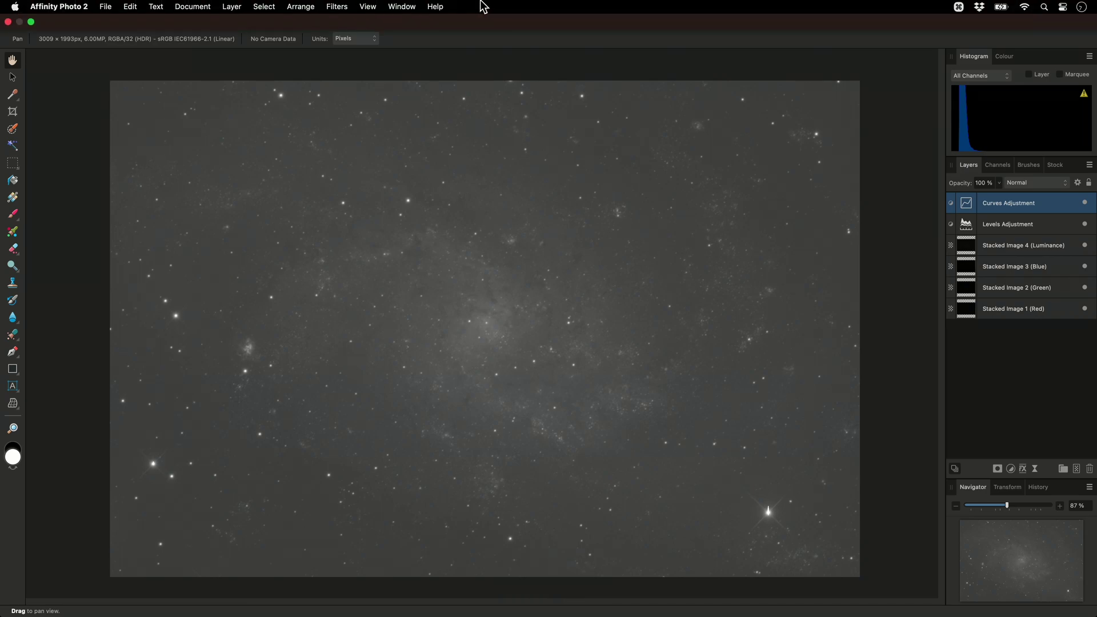
left_click(403, 7)
left_click(440, 301)
key("super+0")
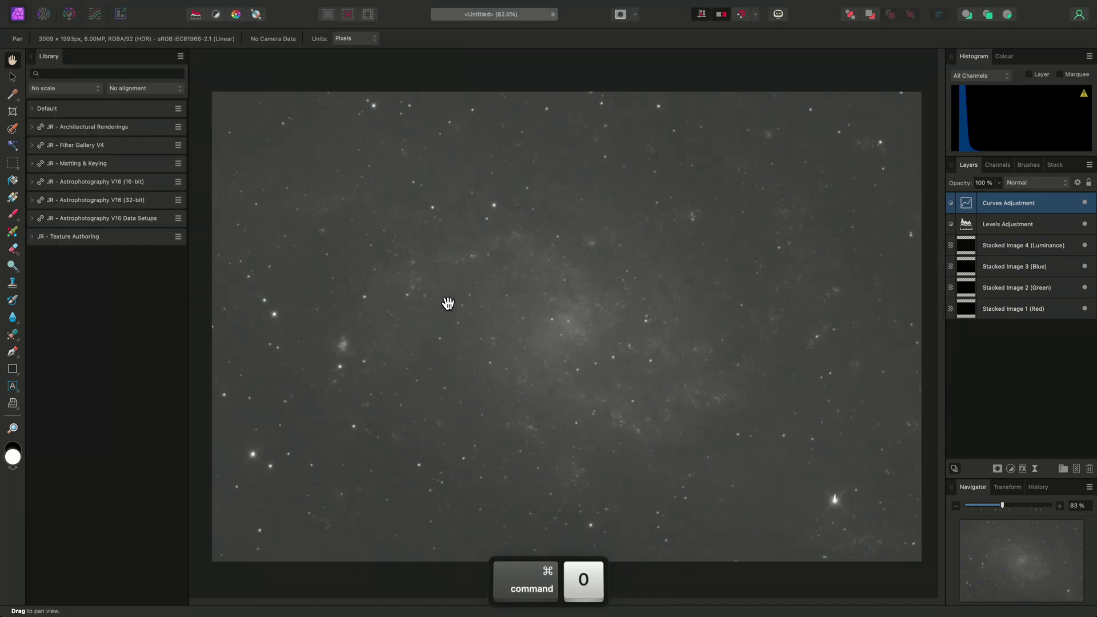
Rename the Blue, Green and Red stacked layers to B, G and R.
double_click(1002, 246)
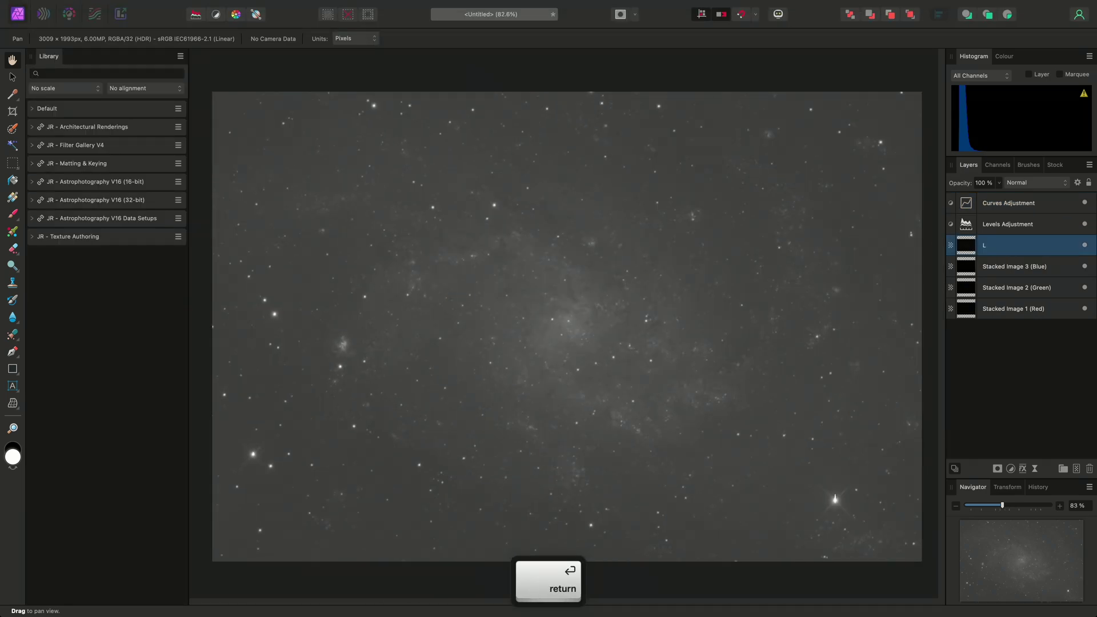
double_click(1013, 268)
type("B")
key("Return")
double_click(1010, 285)
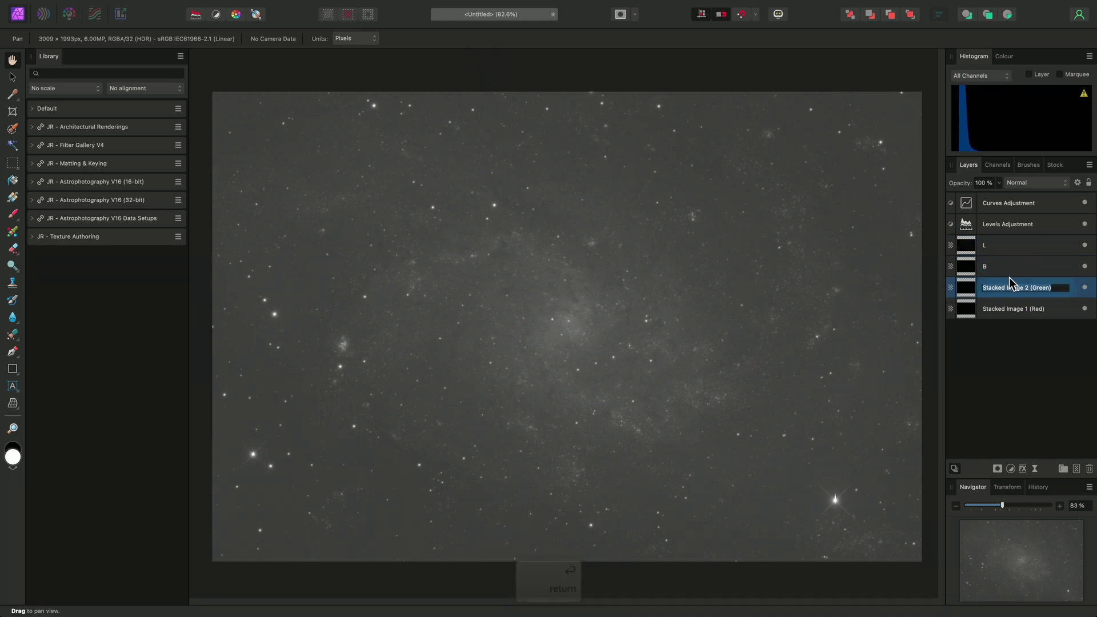
type("G")
key("Return")
double_click(1012, 309)
type("R")
key("Return")
Delete the Levels and Curves adjustments and run the L-RGB composition setup macro.
left_click(1013, 224)
left_click(1012, 209, "shift")
key("Delete")
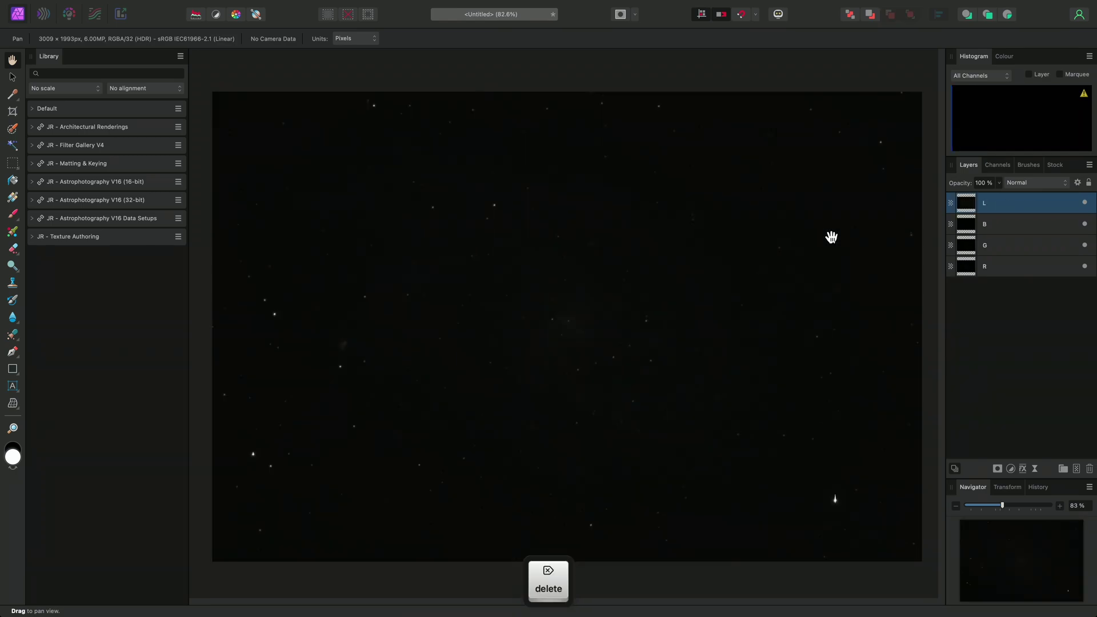
left_click(147, 201)
scroll(148, 217, "down", 1)
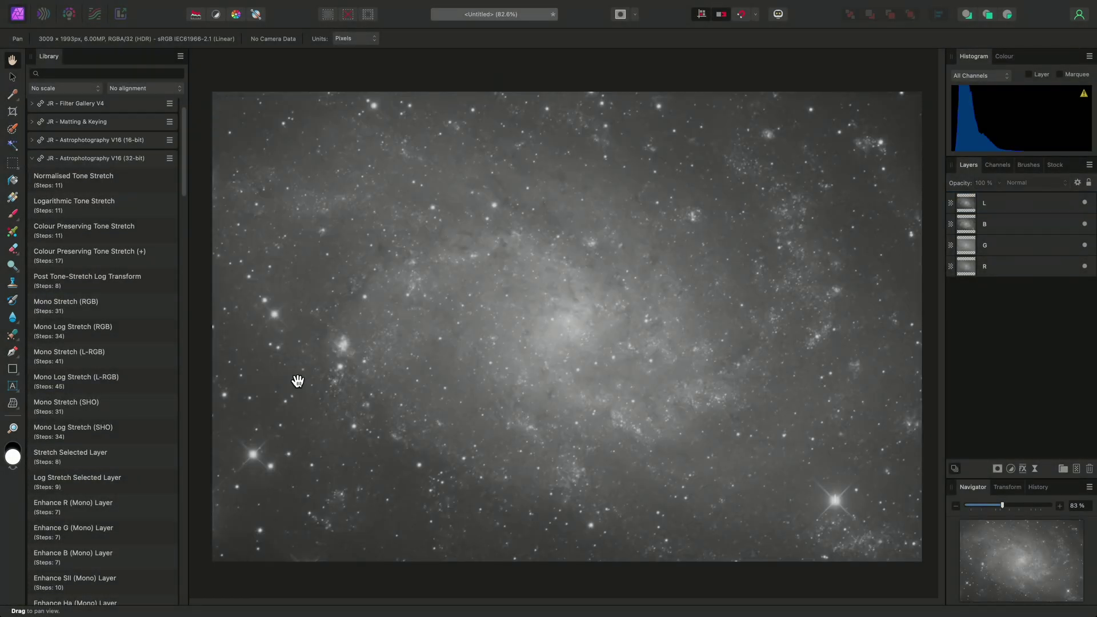
left_click(115, 159)
left_click(137, 218)
left_click(147, 289)
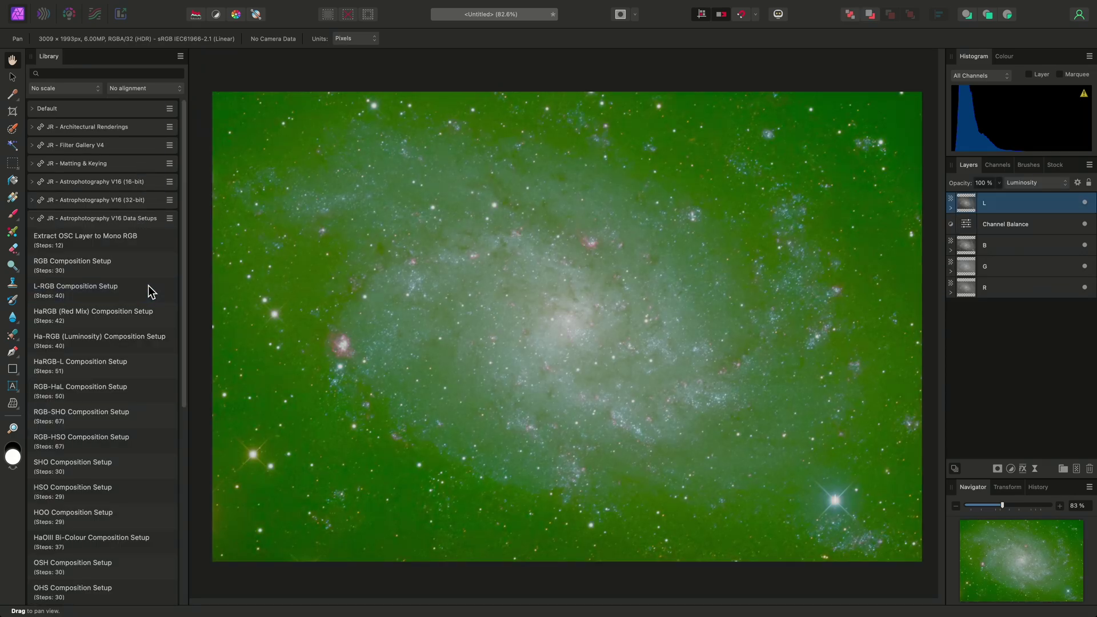
Neutralise the green cast on the B, G and R layers, then close the document.
left_click(965, 289)
left_click(966, 246, "shift")
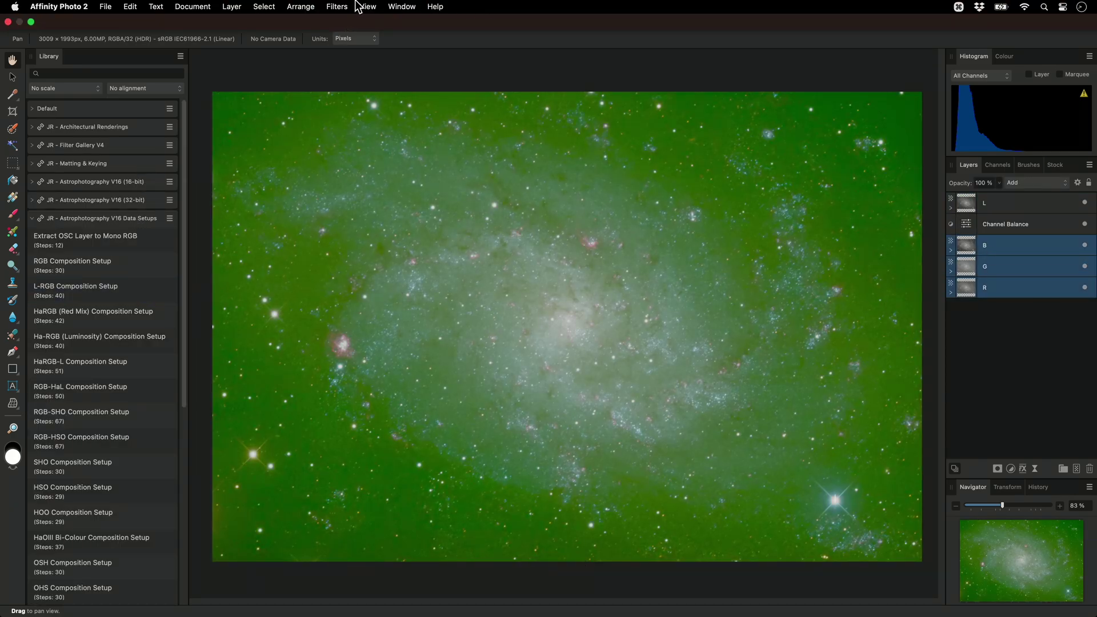
left_click(347, 7)
mouse_move(387, 118)
left_click(491, 130)
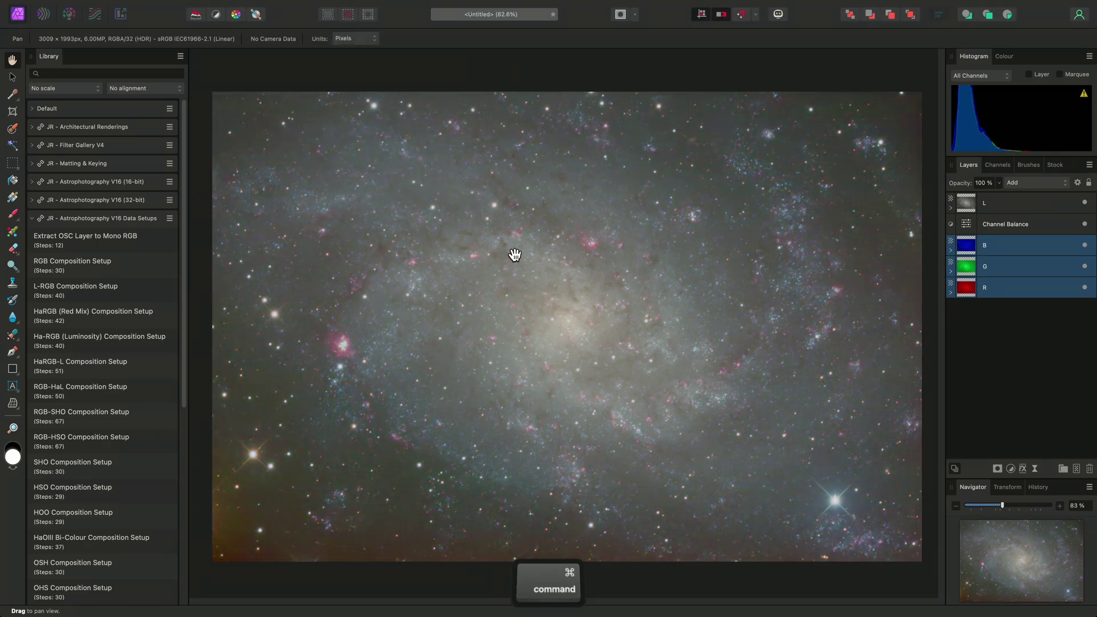
key("super+w")
Discard the unsaved composite and start a new Astrophotography Stack.
left_click(548, 233)
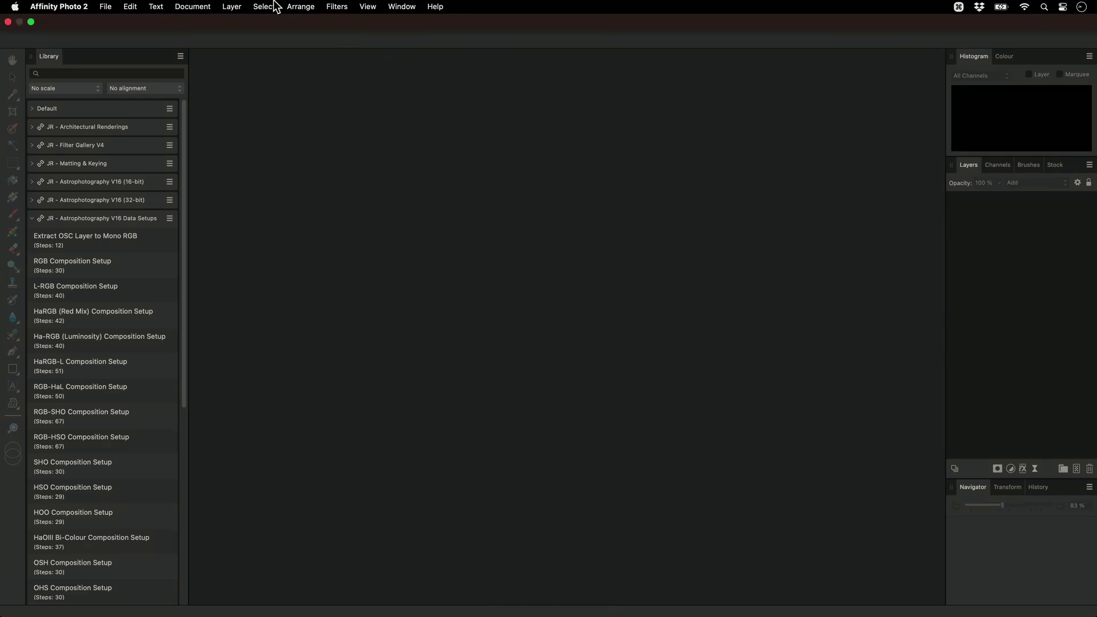
left_click(105, 6)
left_click(206, 106)
key("super+0")
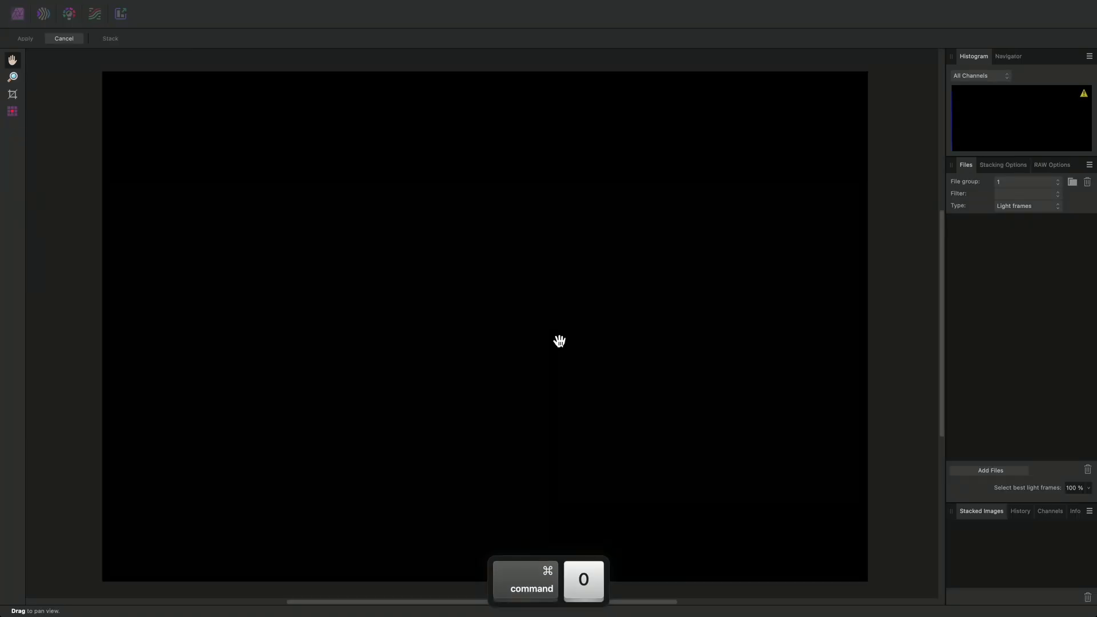
left_click(972, 471)
left_click(381, 321)
double_click(471, 254)
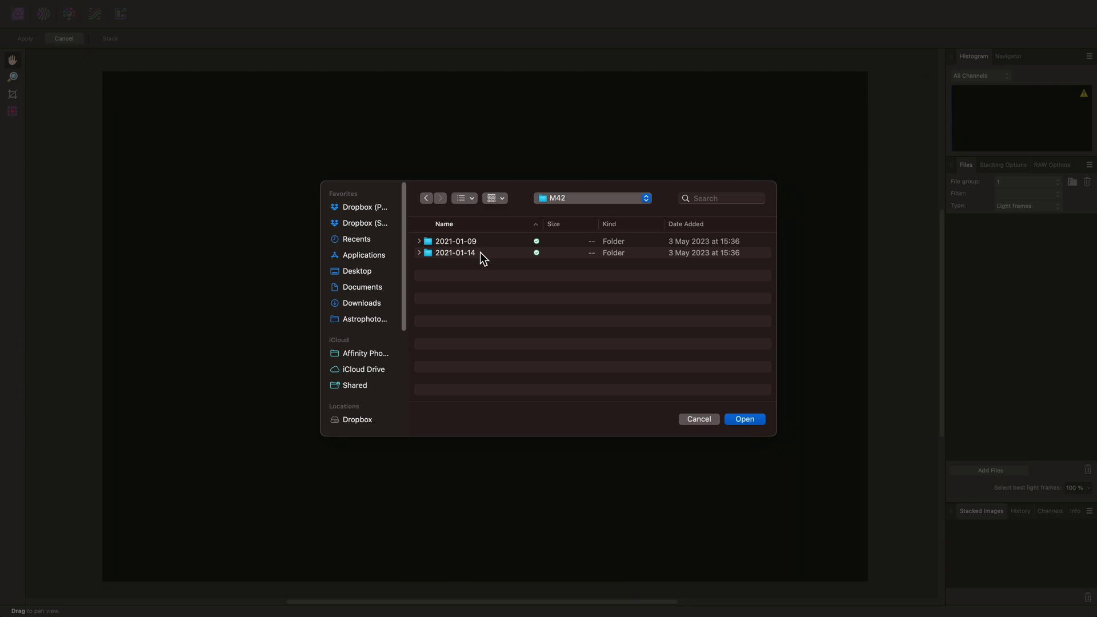
double_click(457, 242)
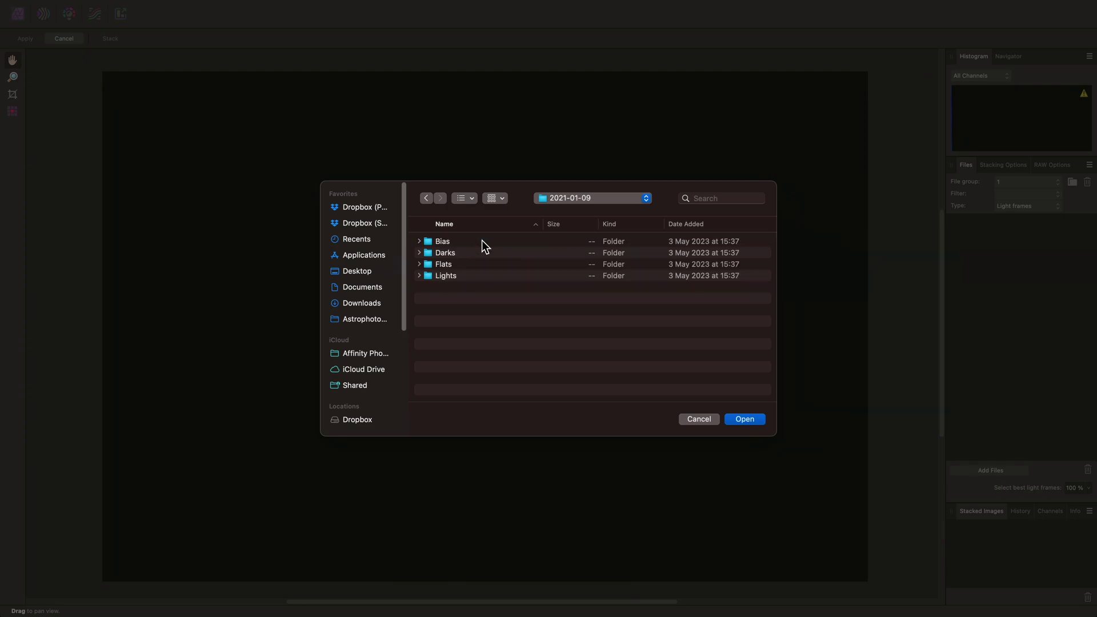
left_click(480, 277)
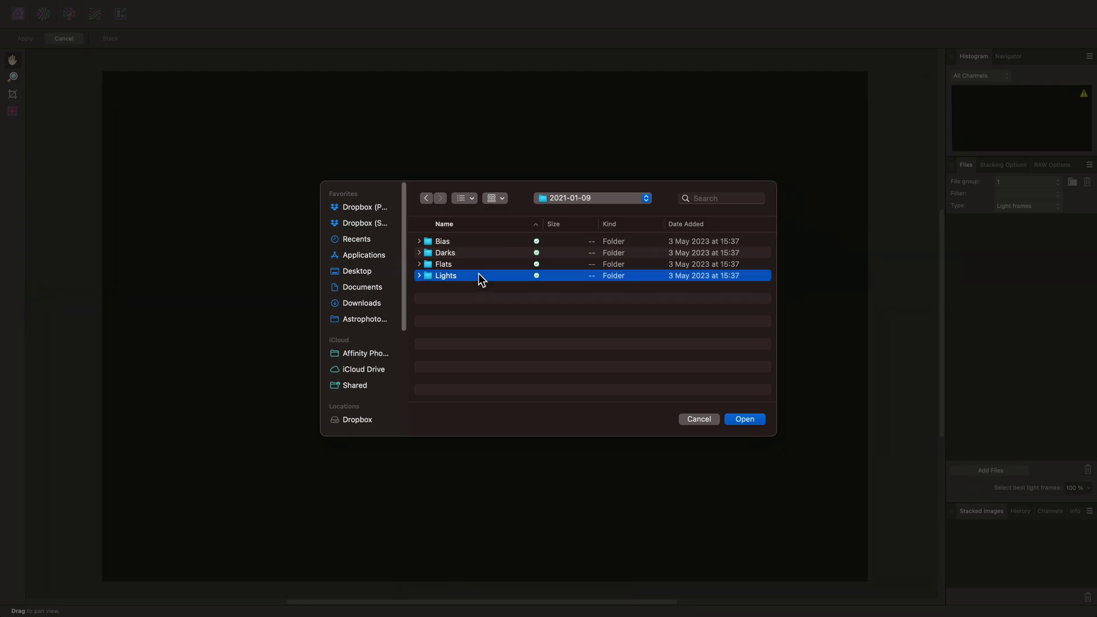
key("Return")
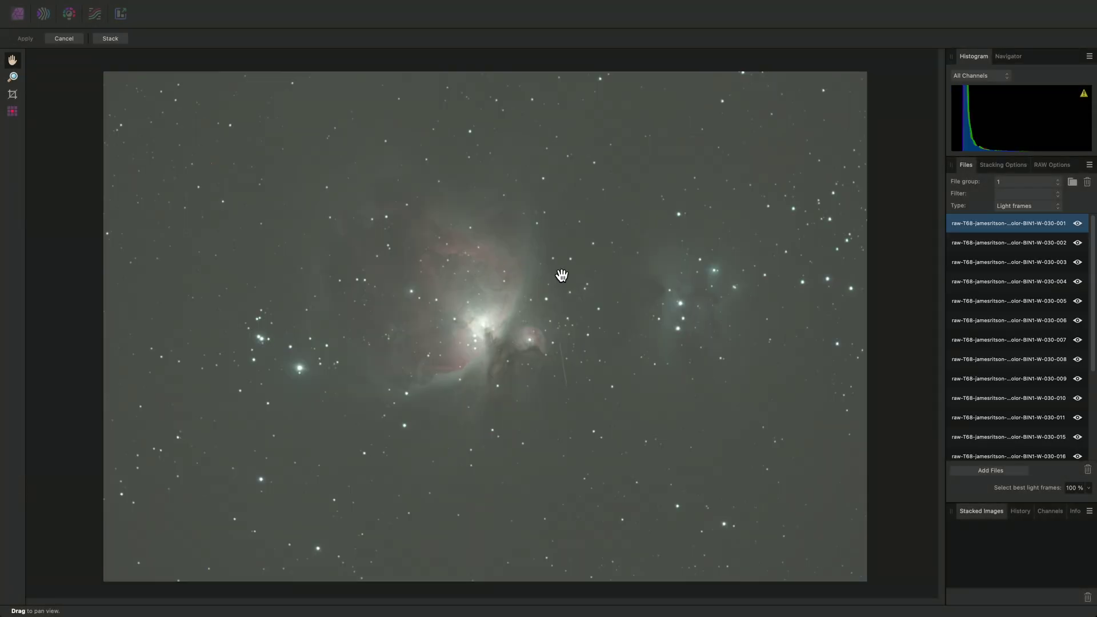
Add the 2021-01-09 Bias and Darks folders as bias and dark frames.
left_click(1022, 206)
left_click(1018, 217)
left_click(1005, 469)
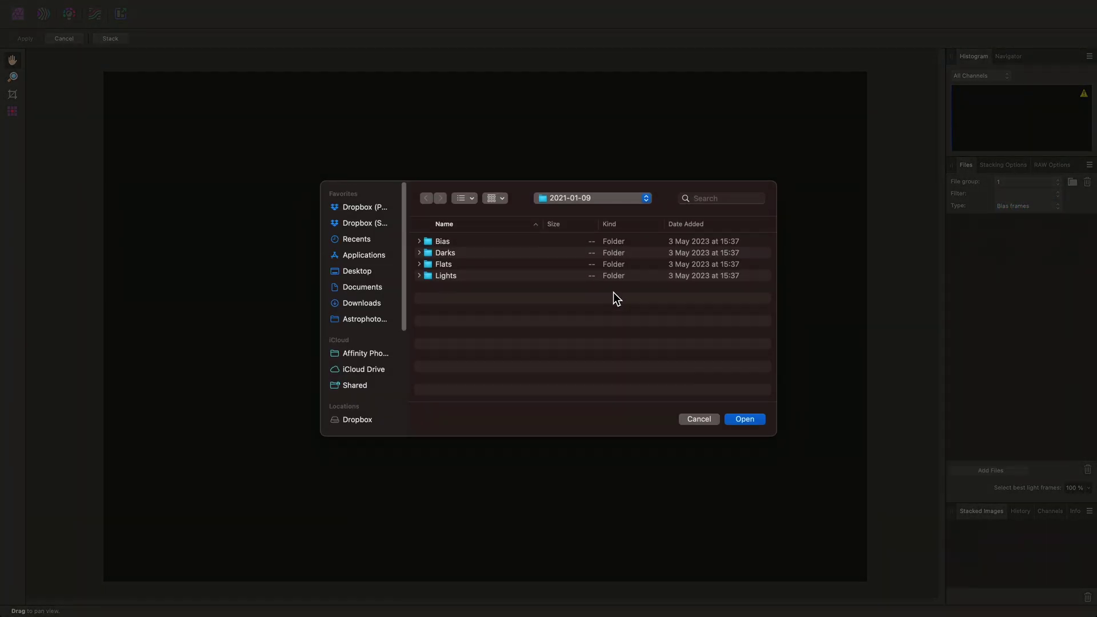
left_click(523, 239)
key("Return")
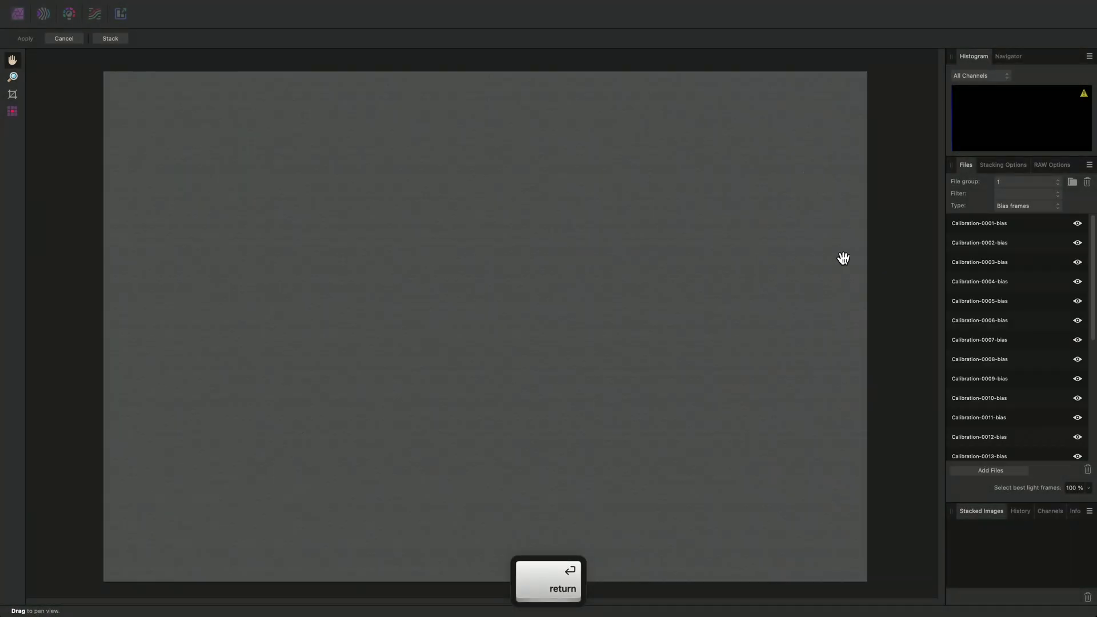
left_click(1009, 205)
left_click(1011, 217)
left_click(996, 470)
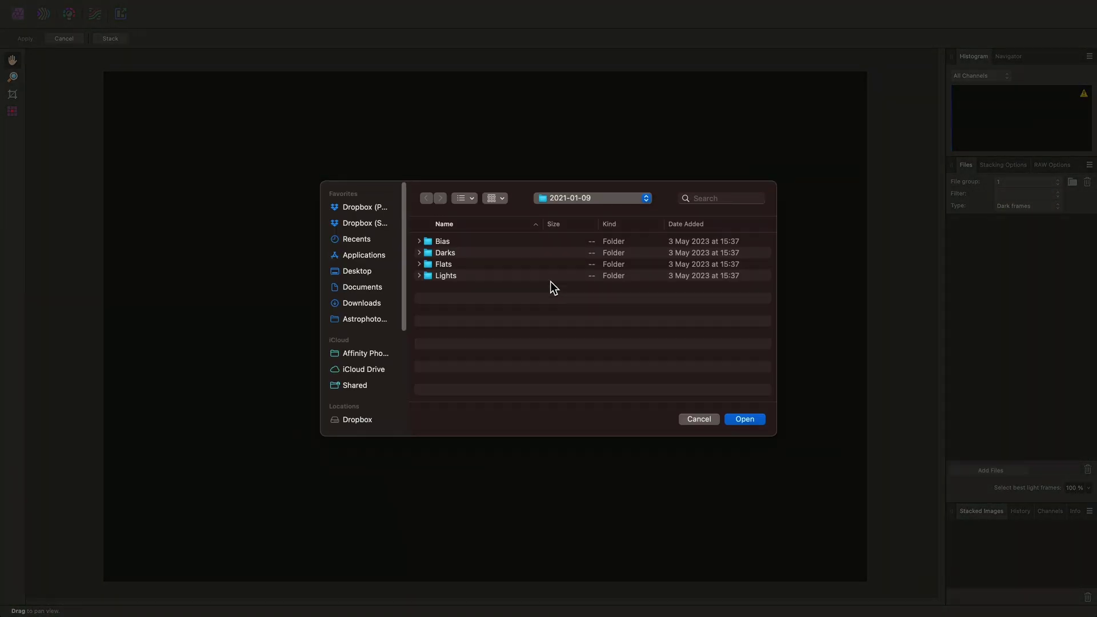
left_click(522, 252)
key("Return")
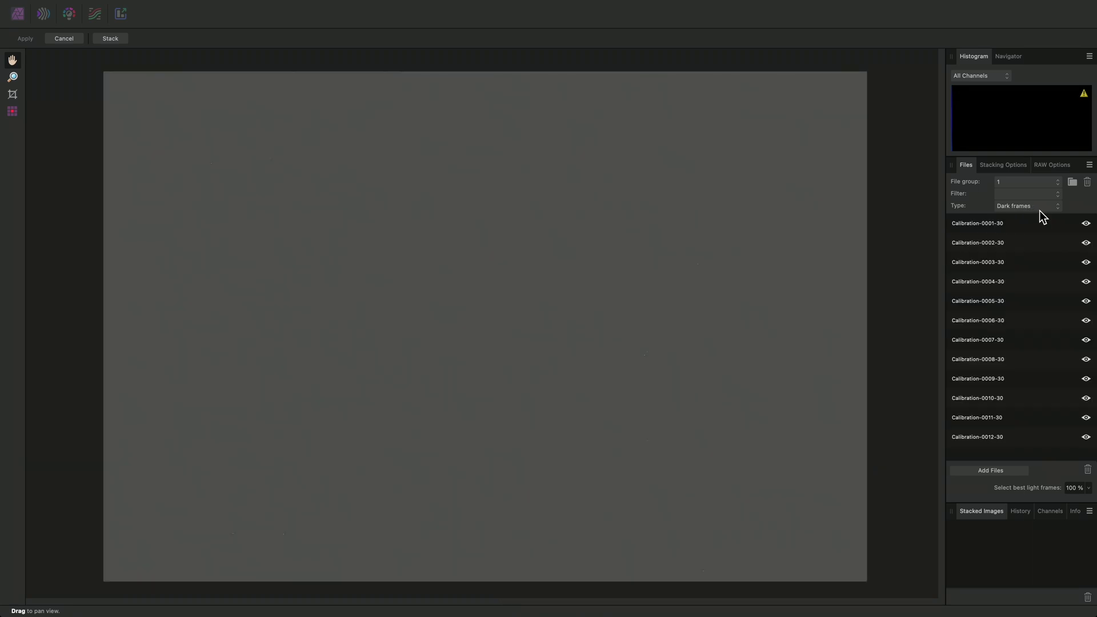
Set Type to Flat frames and select the 2021-01-09 Flats folder.
left_click(1039, 207)
left_click(971, 230)
left_click(990, 469)
left_click(462, 264)
Load the first night's flats, then add the 2021-01-14 Lights frames to file group 2.
key("Return")
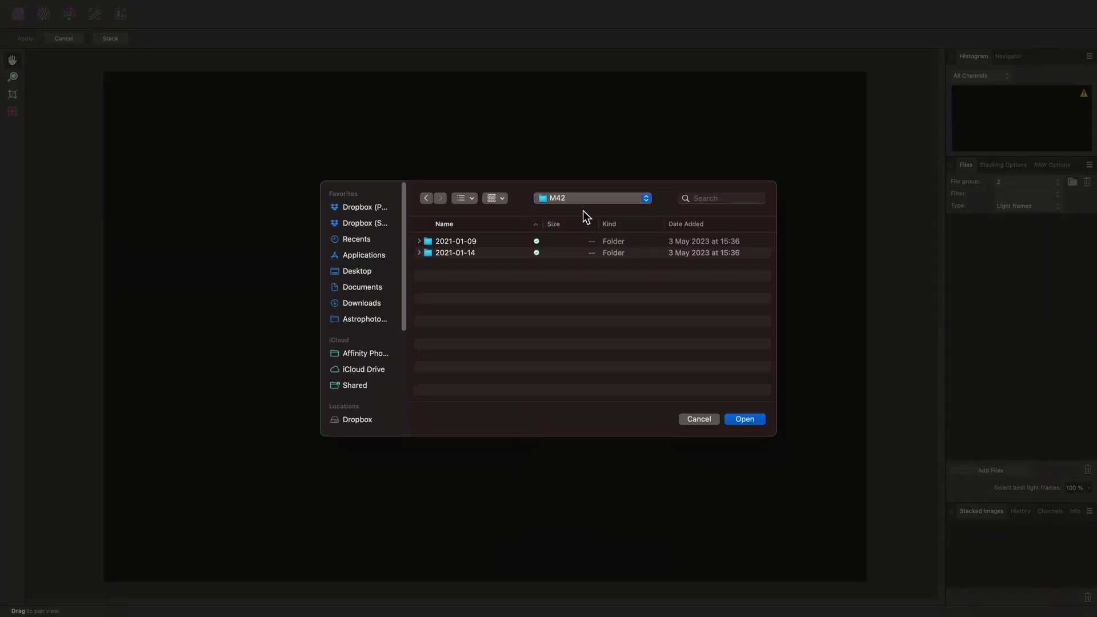
left_click(479, 253)
double_click(479, 253)
left_click(471, 276)
key("Return")
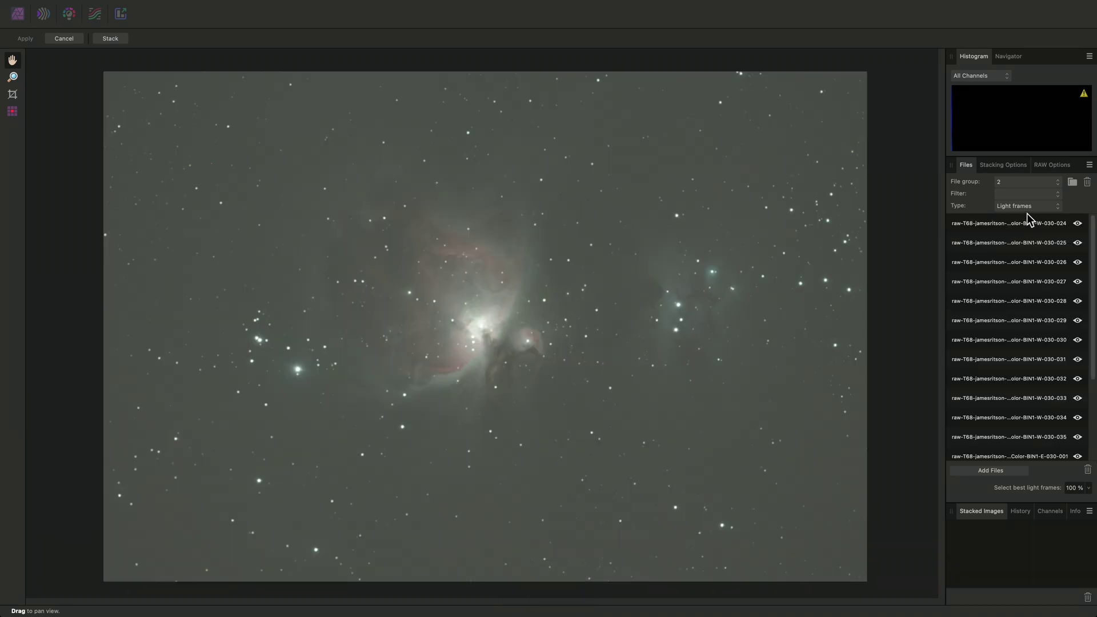
Add the 2021-01-14 Bias and Darks folders as bias and dark frames.
left_click(1028, 207)
left_click(1028, 217)
left_click(981, 468)
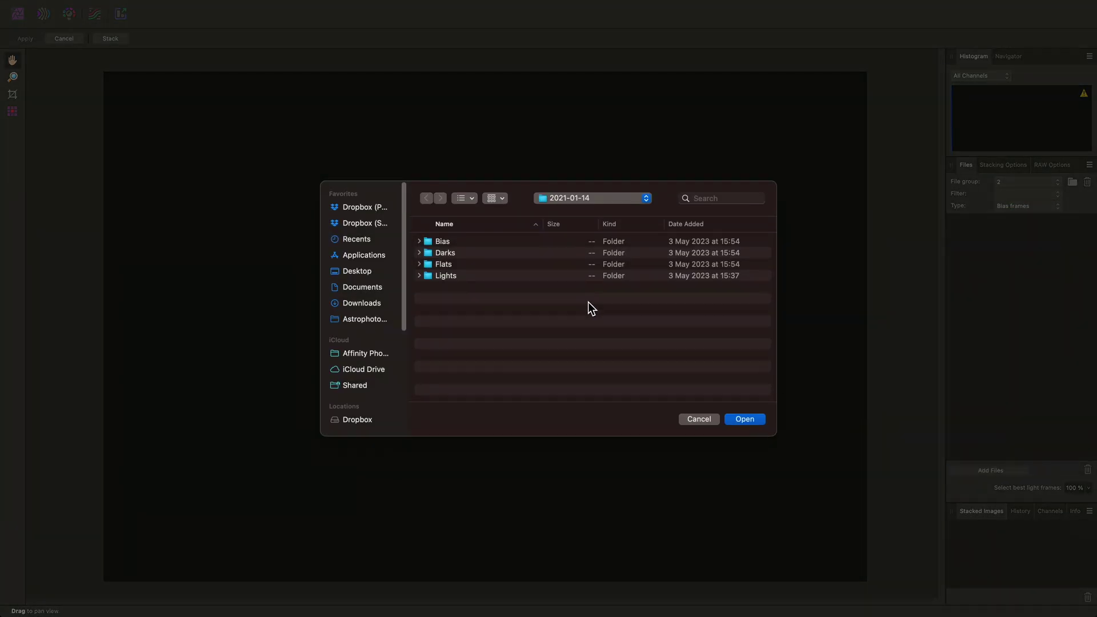
left_click(520, 241)
key("Return")
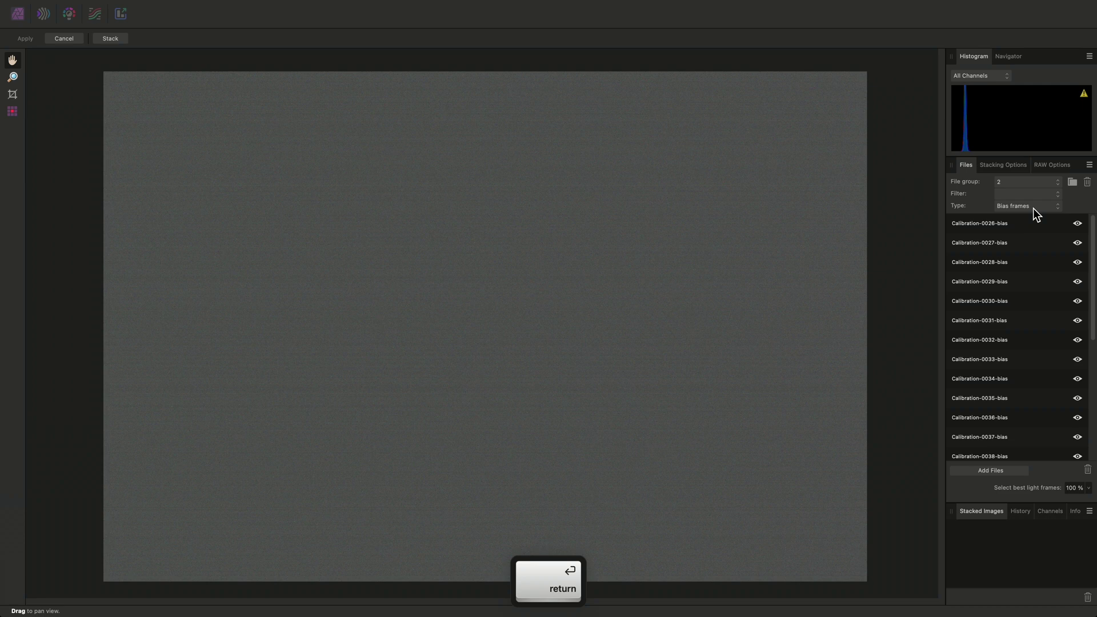
left_click(1031, 207)
left_click(1022, 217)
left_click(986, 467)
left_click(489, 254)
key("Return")
Add the 2021-01-14 Flats folder as flat frames.
left_click(1026, 207)
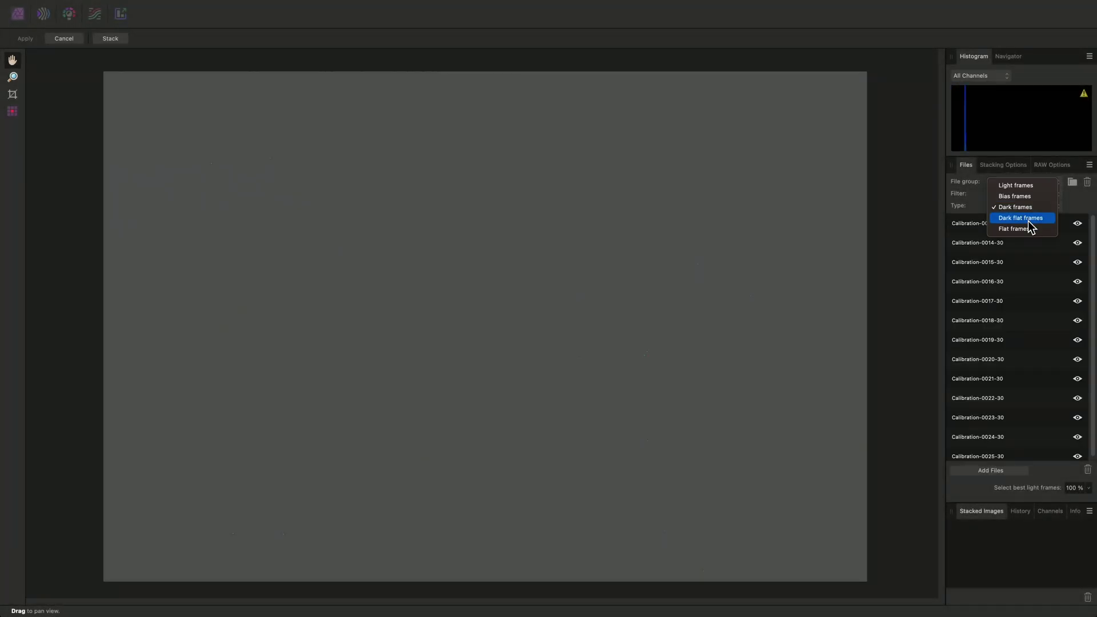
left_click(1029, 227)
left_click(992, 471)
left_click(472, 265)
key("Return")
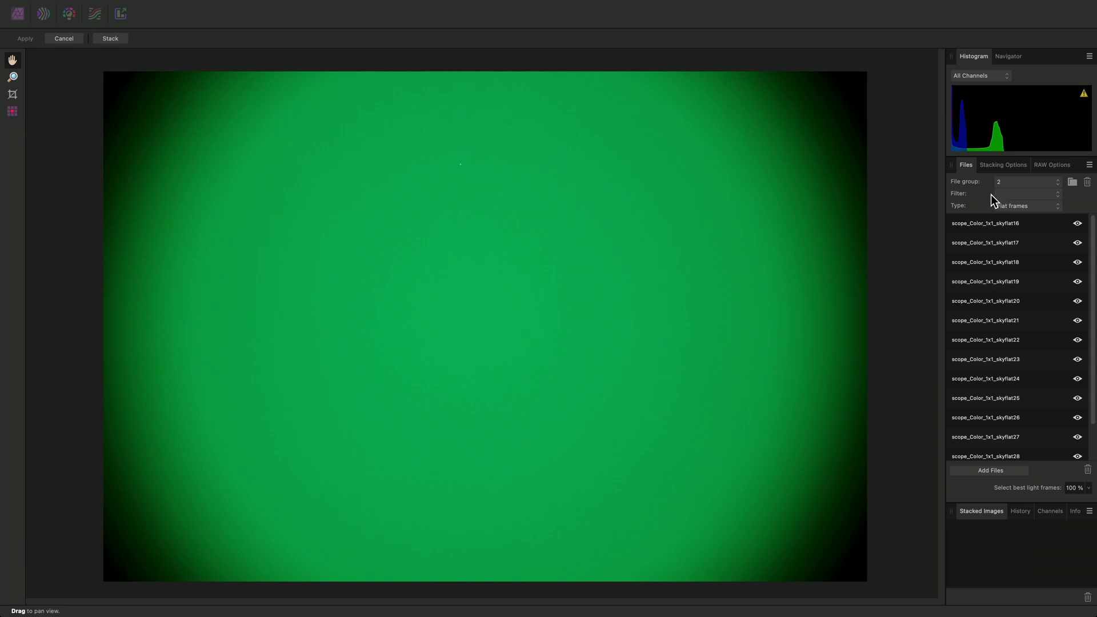
Leave the flats' Filter setting blank and stack both nights' M42 file groups.
left_click(1029, 194)
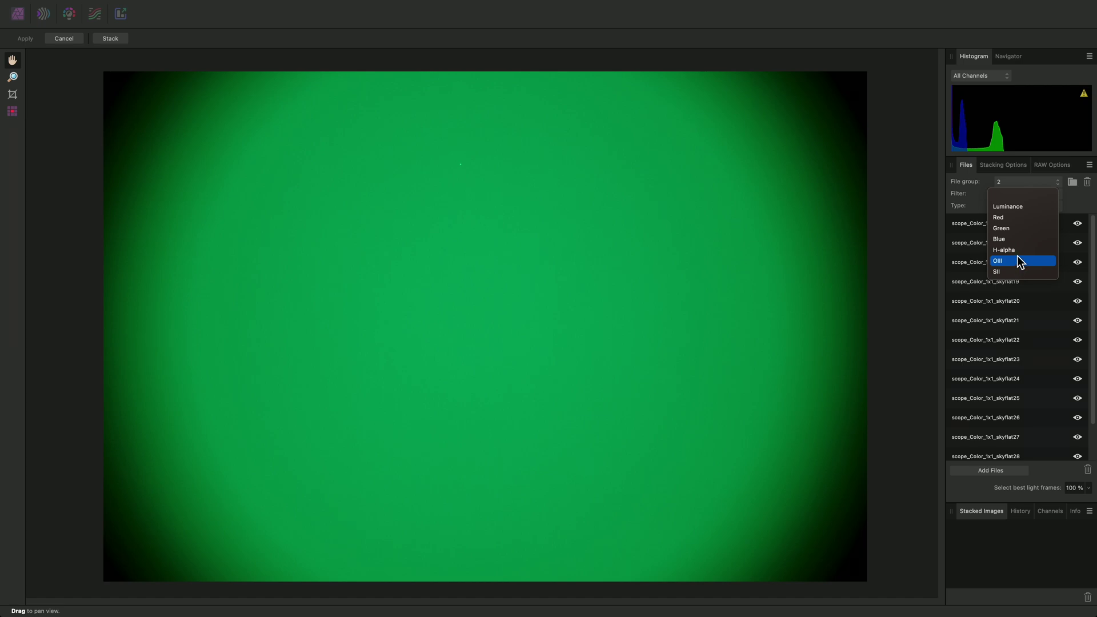
left_click(824, 249)
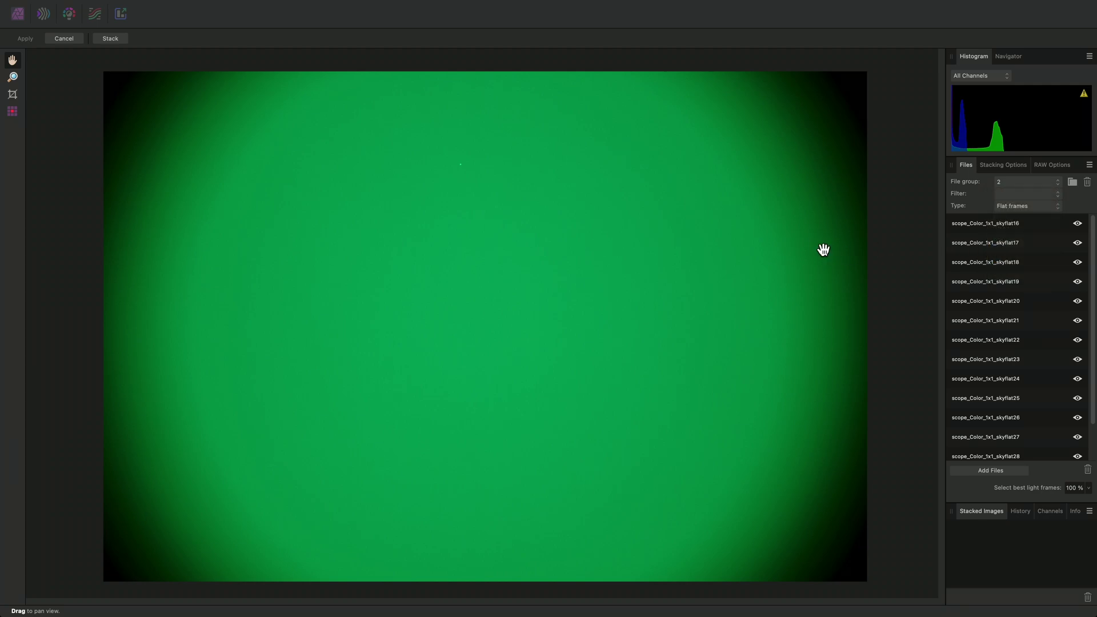
left_click(117, 37)
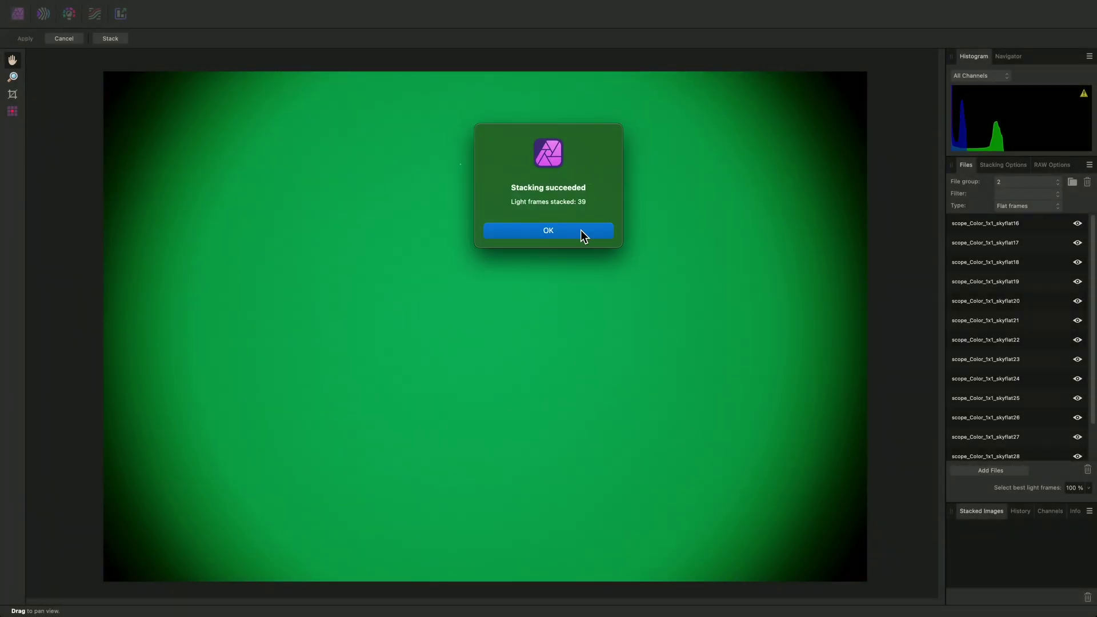
Accept the stacking result and apply it as a 6248 × 4176 px document.
left_click(580, 230)
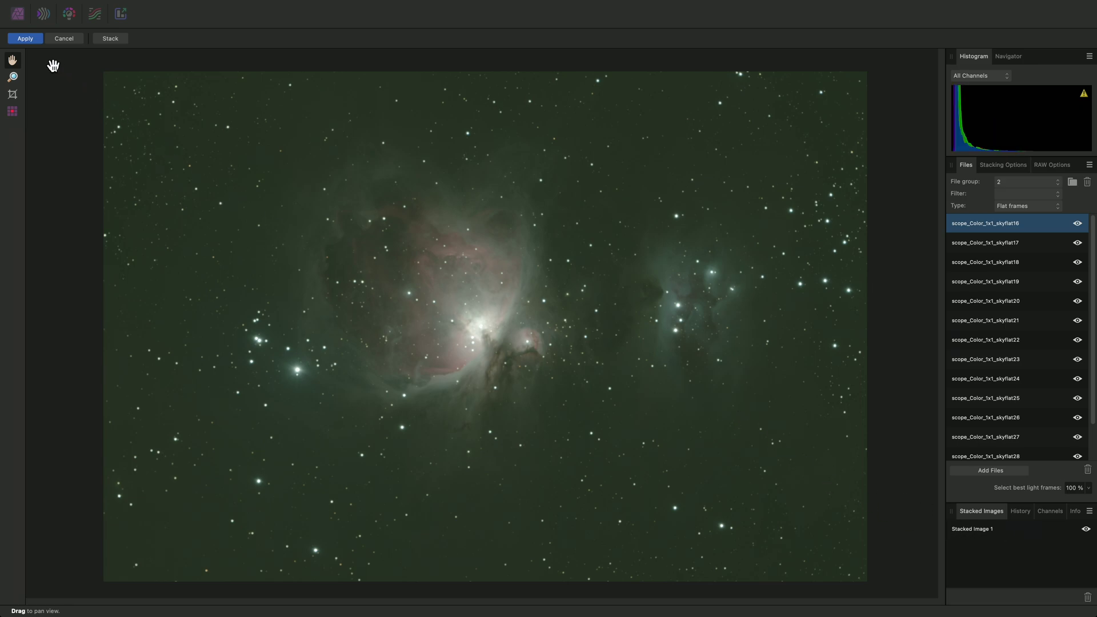
left_click(26, 38)
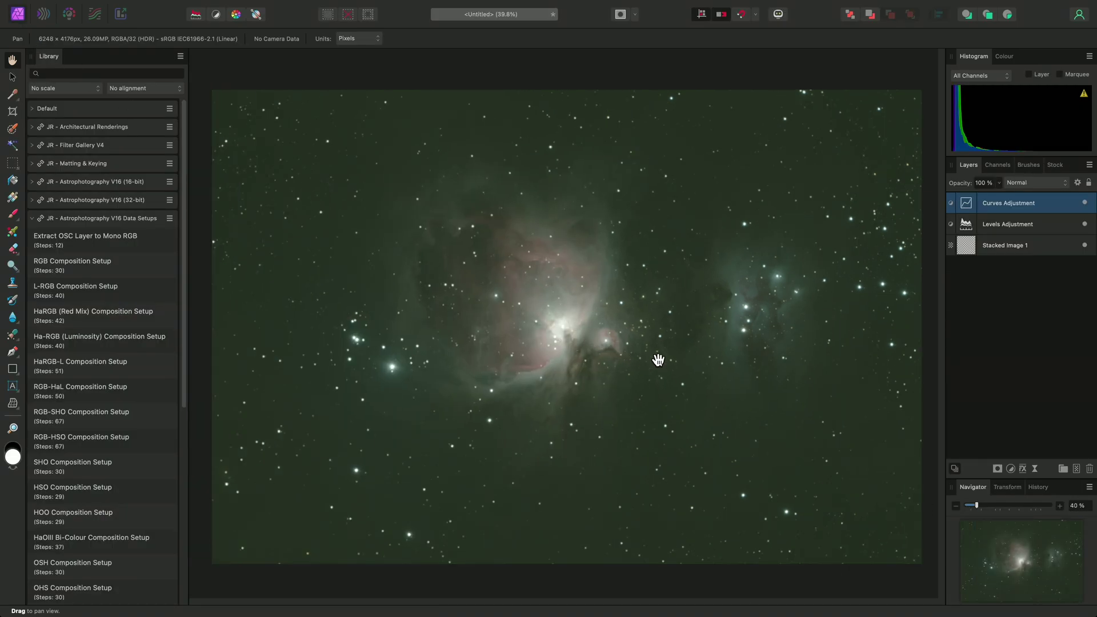